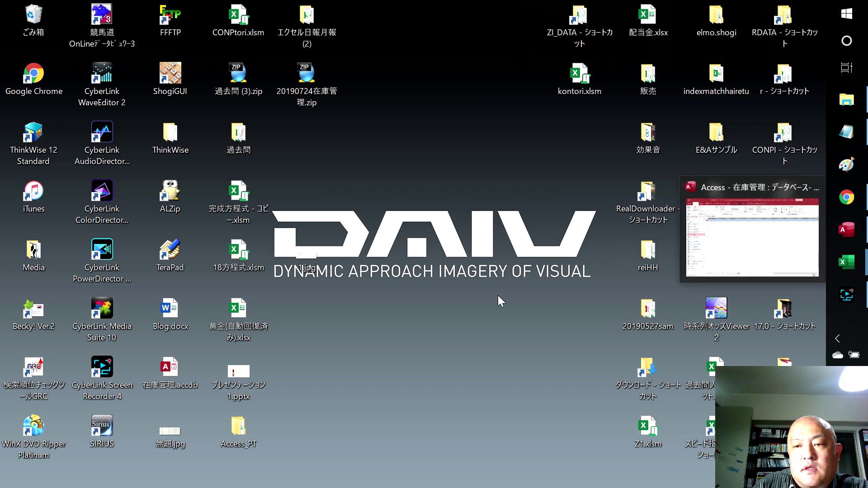
- Open 在庫管理.xlsm from the 20190527sam folder with macros enabled, then close it, twice
double_click(653, 330)
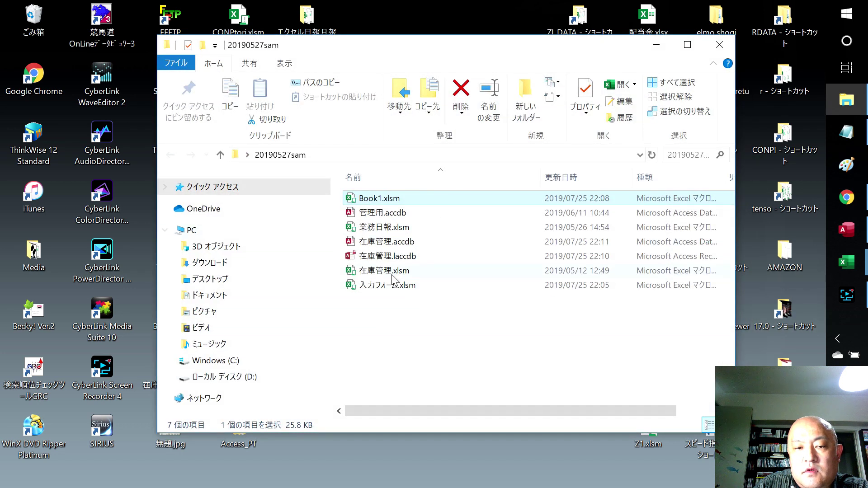
double_click(392, 273)
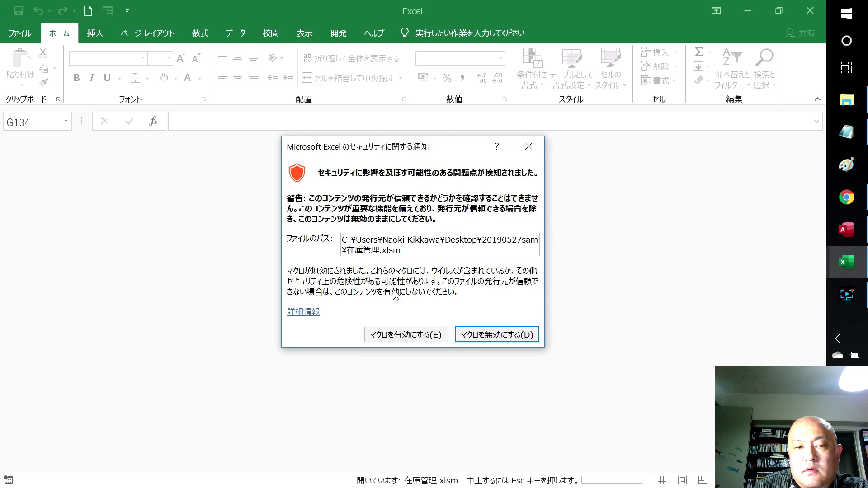
left_click(528, 150)
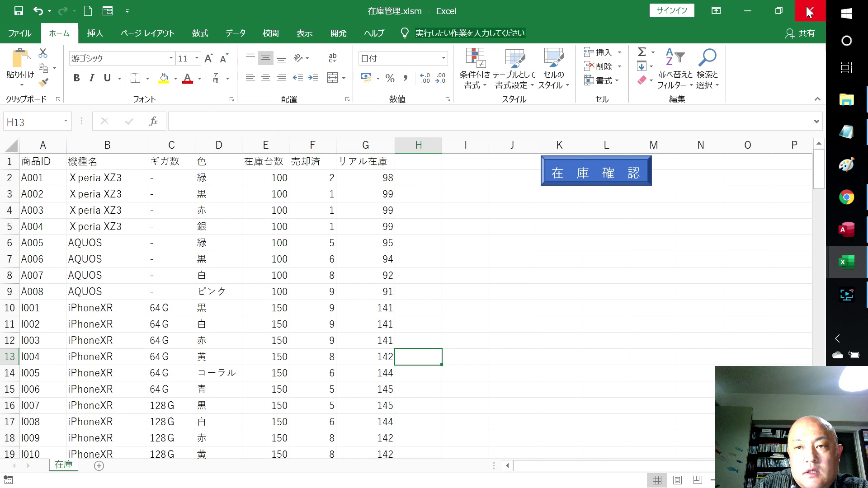
left_click(810, 11)
left_click(847, 100)
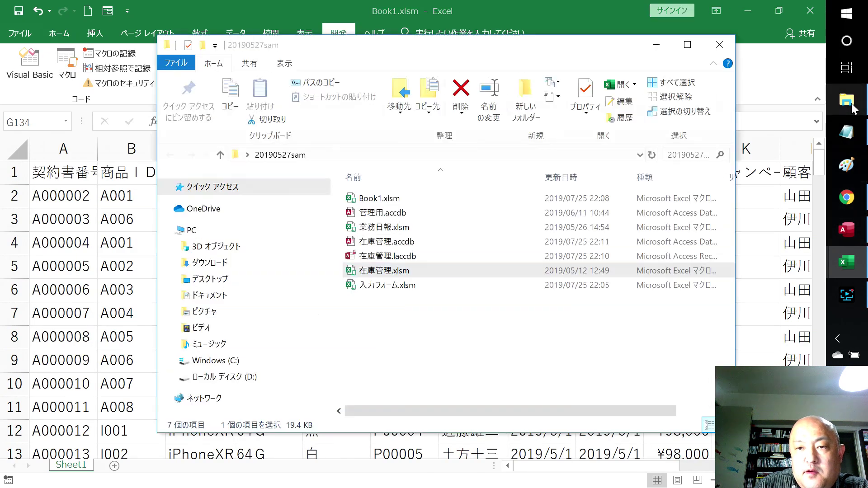
double_click(383, 272)
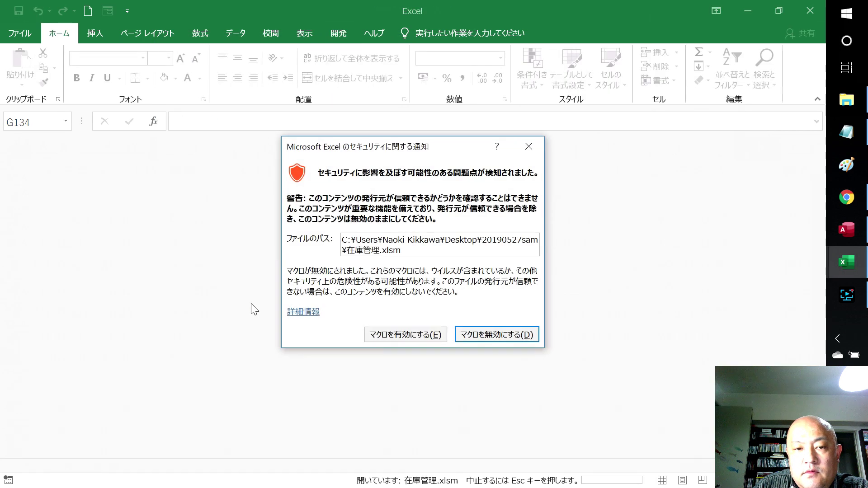
left_click(380, 334)
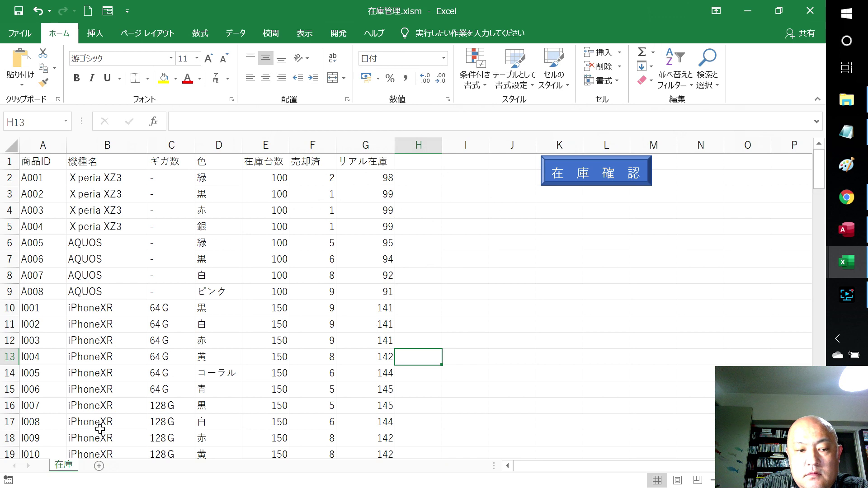
left_click(810, 11)
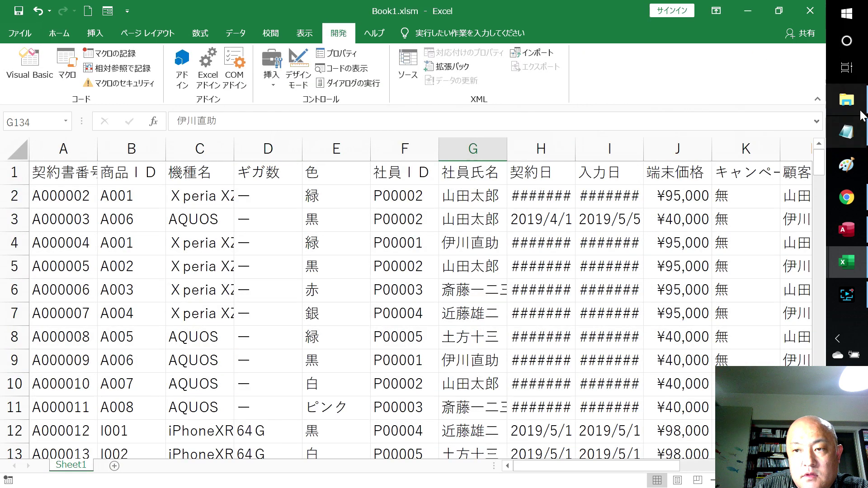
left_click(854, 105)
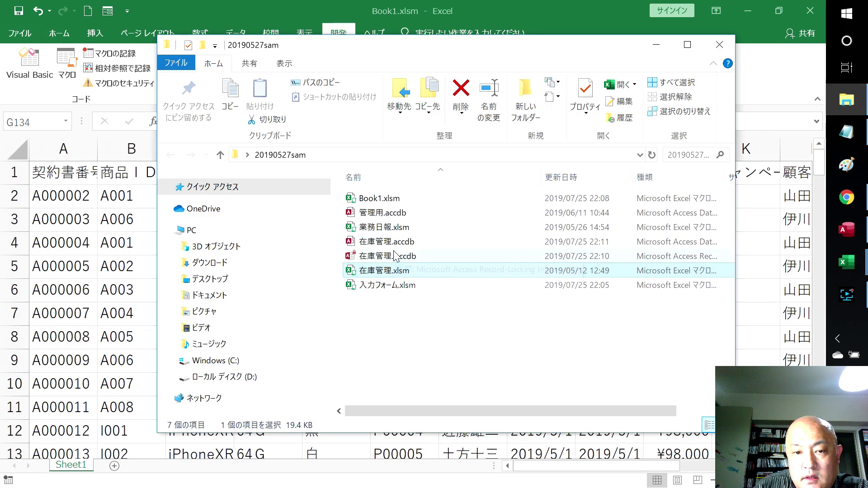
- Open 入力フォーム.xlsm on its 入力 sheet and bring up the Macro list showing Sheet6.転送
double_click(382, 286)
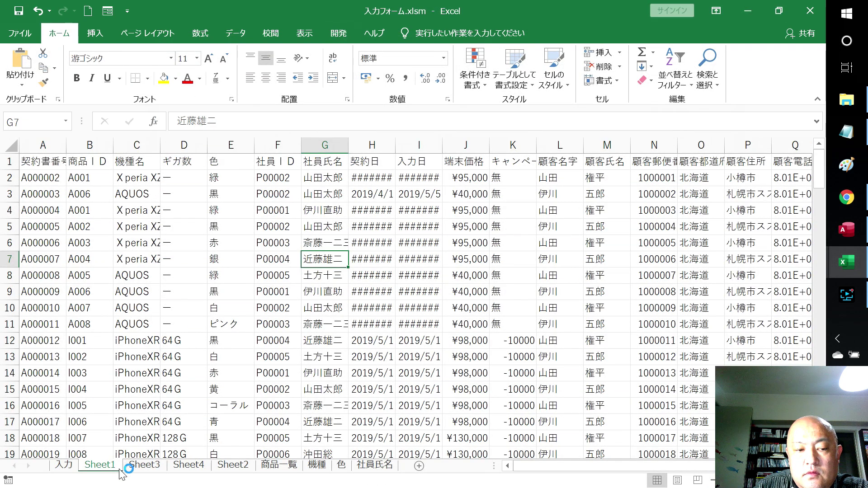
left_click(68, 466)
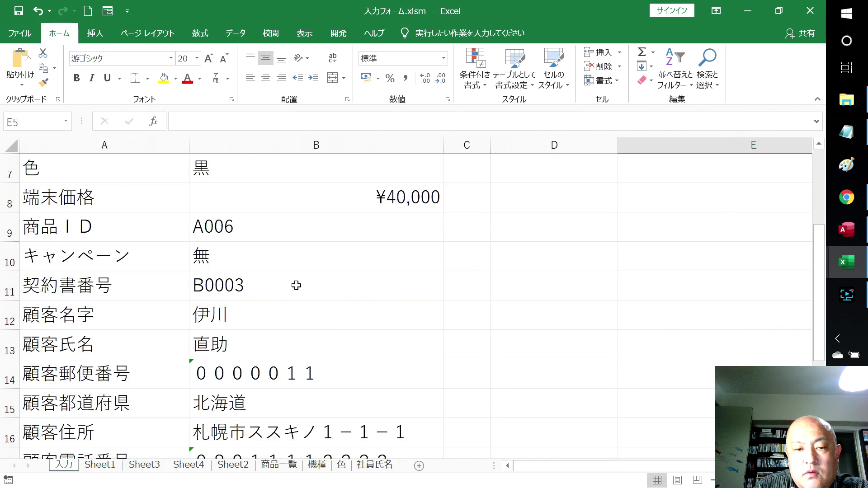
scroll(296, 285, "down", 3)
scroll(296, 285, "up", 5)
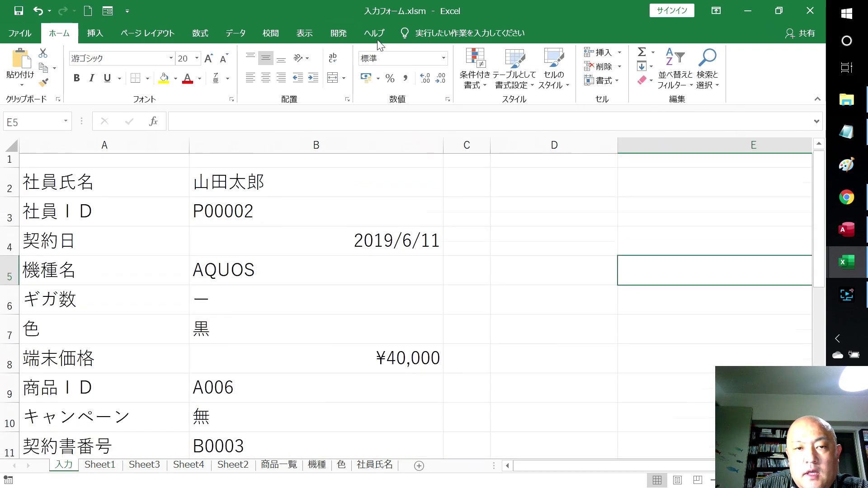
left_click(337, 36)
left_click(68, 70)
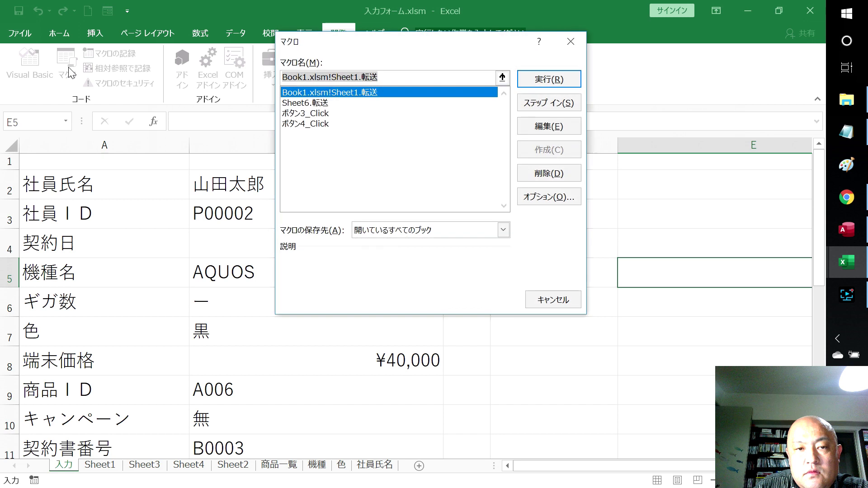
- Close the Macro dialog and open the 入力 sheet's code in the VBA editor
left_click(571, 41)
left_click(24, 68)
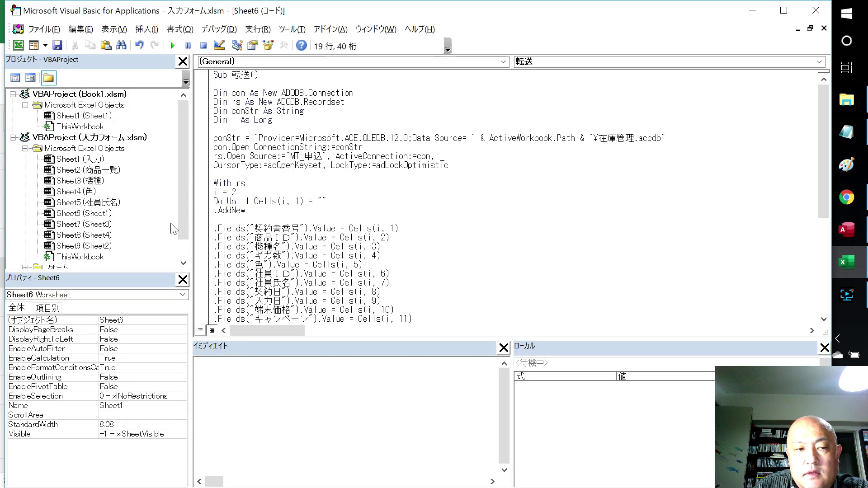
double_click(82, 158)
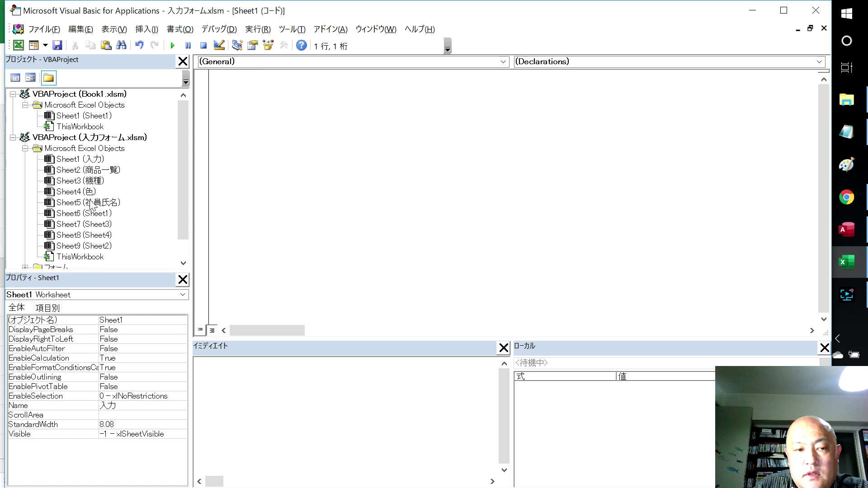
scroll(90, 204, "down", 1)
- Open Module1 to show the .Fields assignments from cells B2–B20, then return to Excel
left_click(25, 257)
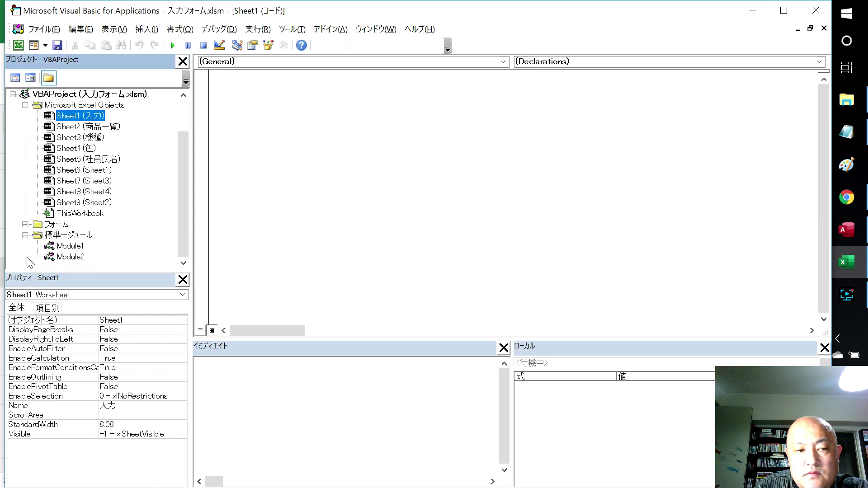
double_click(70, 246)
scroll(511, 195, "down", 6)
scroll(511, 194, "down", 2)
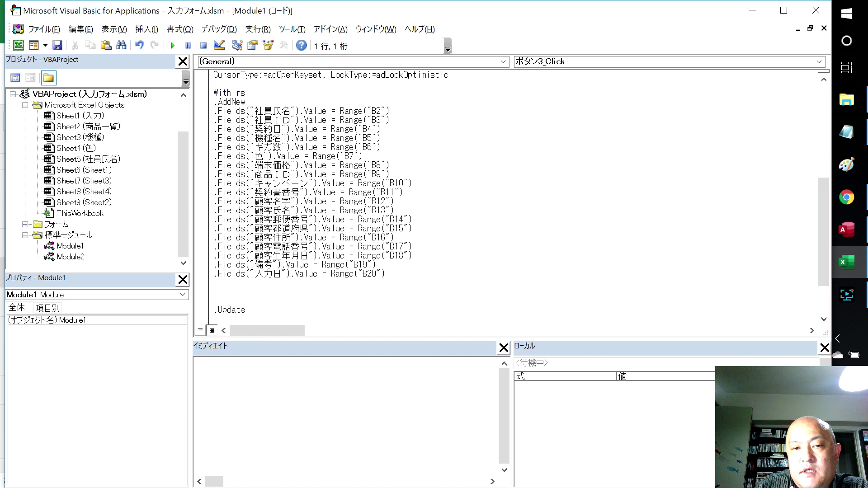
left_click(395, 201)
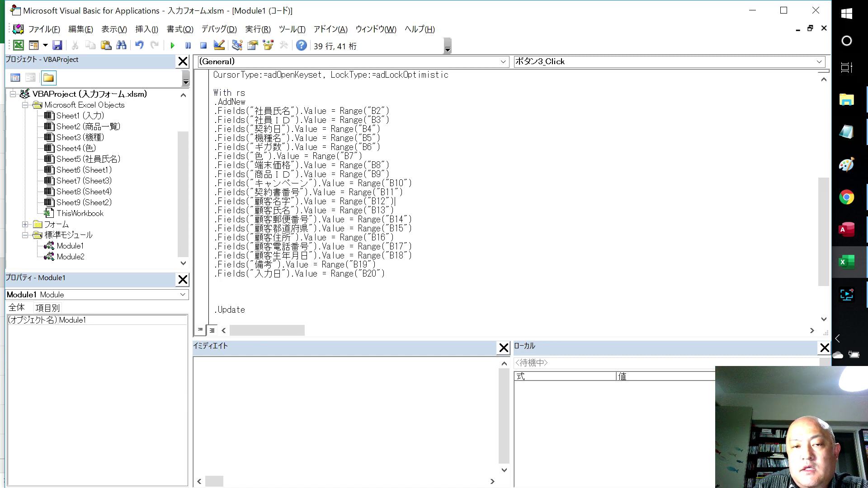
left_click(753, 11)
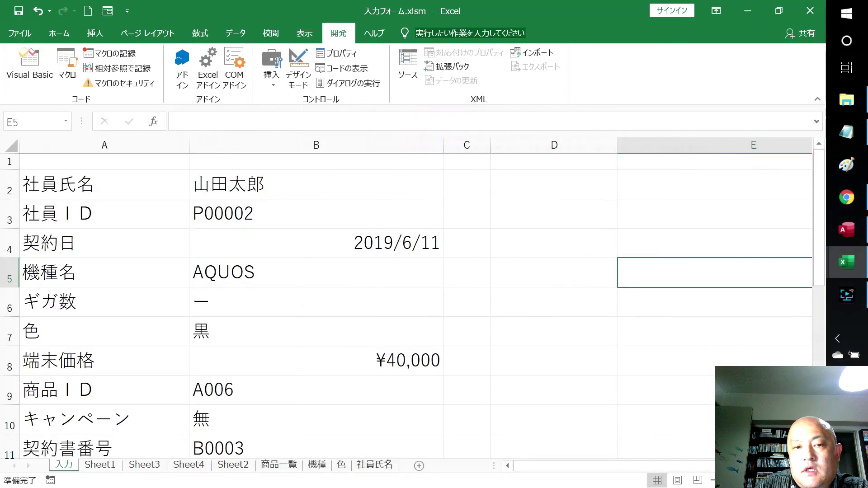
- Check the form cells, close 入力フォーム.xlsm, and switch to the empty MT_申込 table in Access
left_click(375, 184)
left_click(90, 191)
left_click(96, 218)
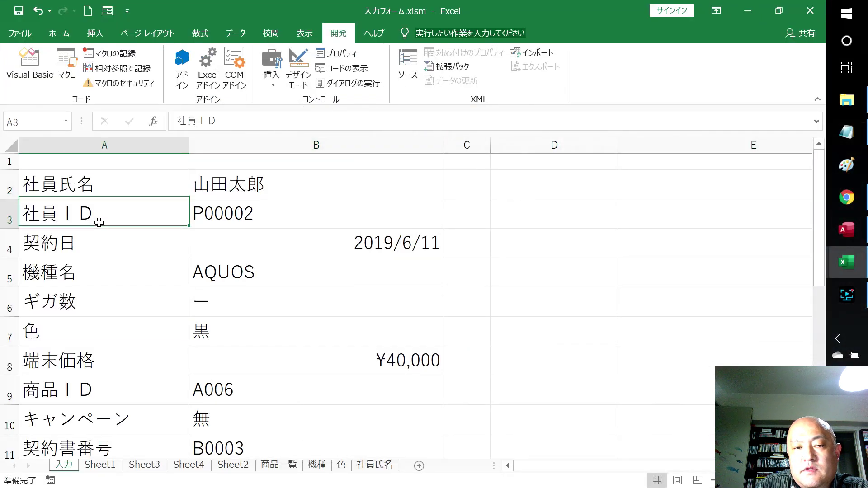
left_click(294, 264)
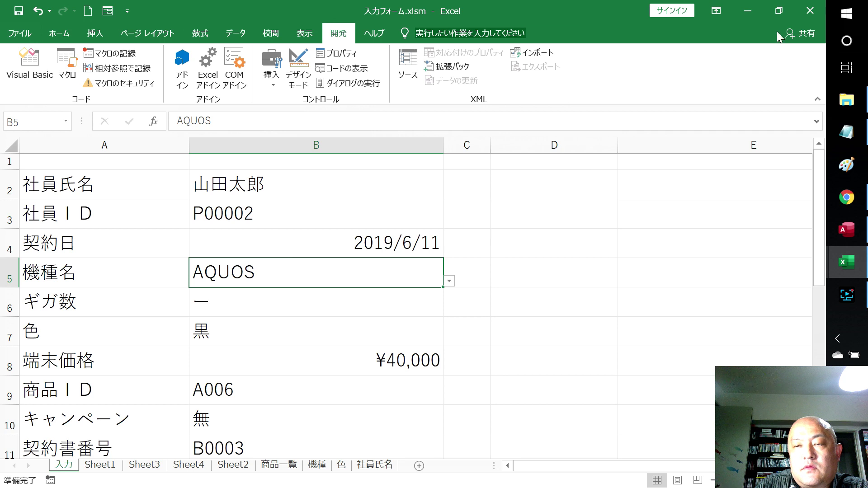
left_click(807, 13)
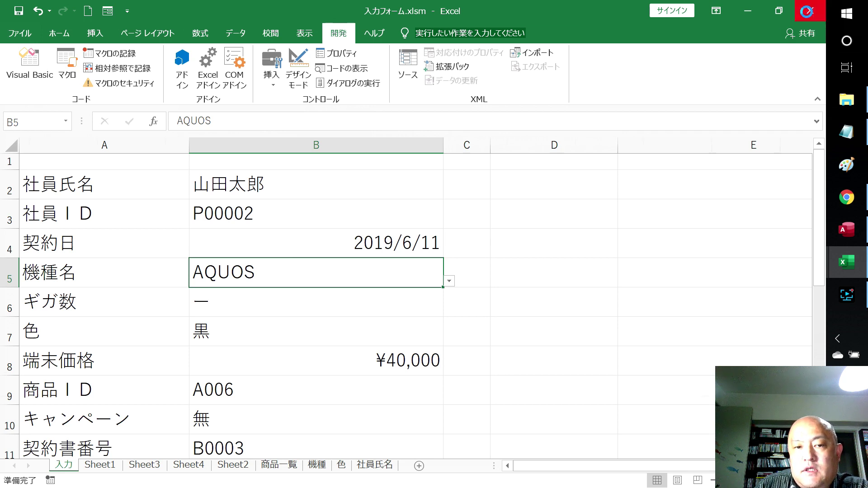
left_click(264, 370)
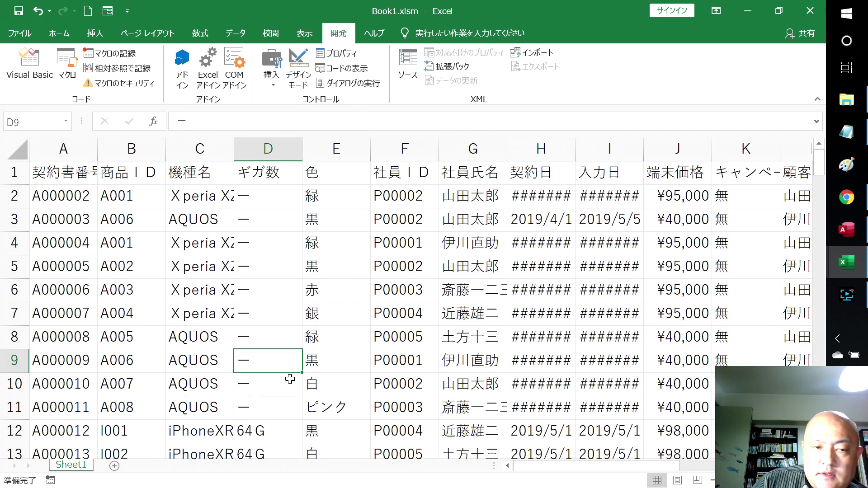
left_click(844, 231)
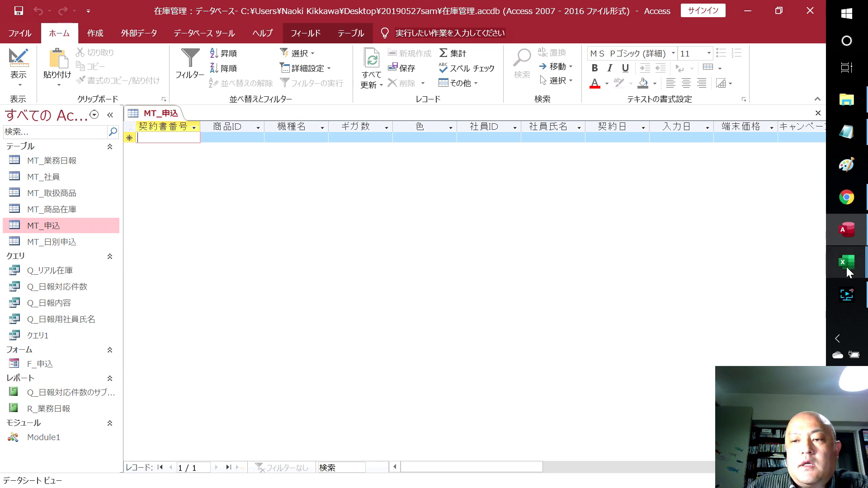
- Run the 転送 macro from Book1 and dismiss its completion message
mouse_move(846, 262)
left_click(760, 213)
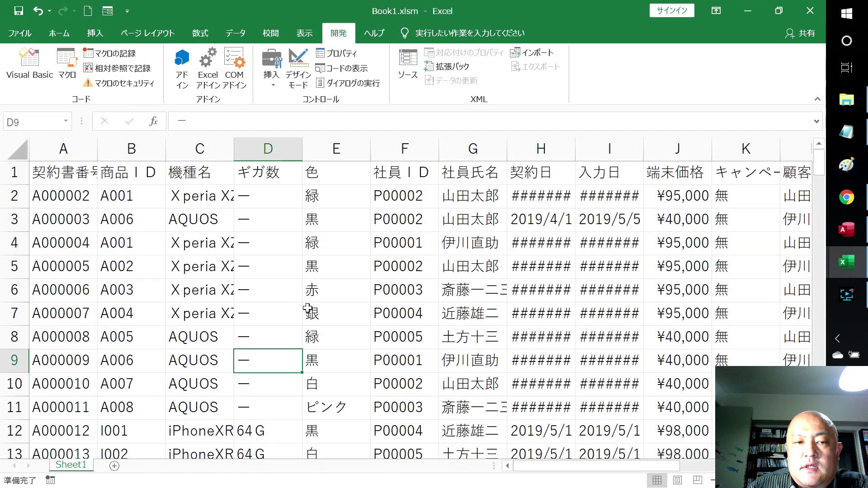
scroll(307, 309, "down", 3)
scroll(308, 309, "up", 3)
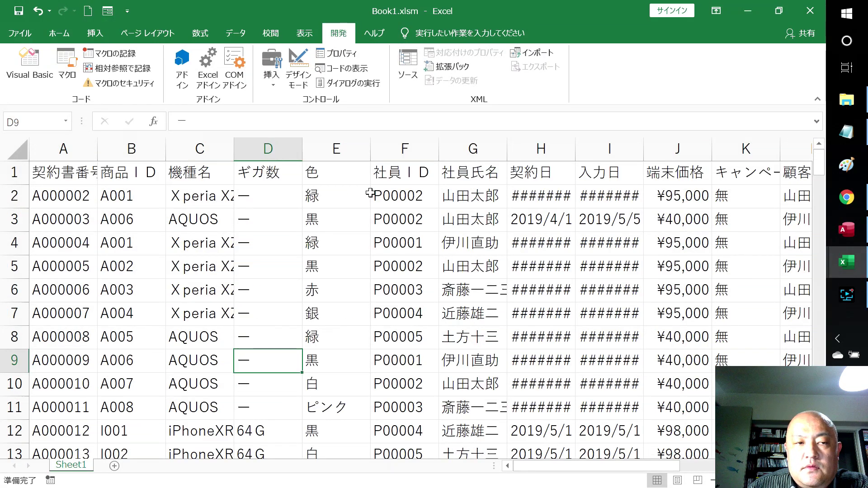
left_click(65, 74)
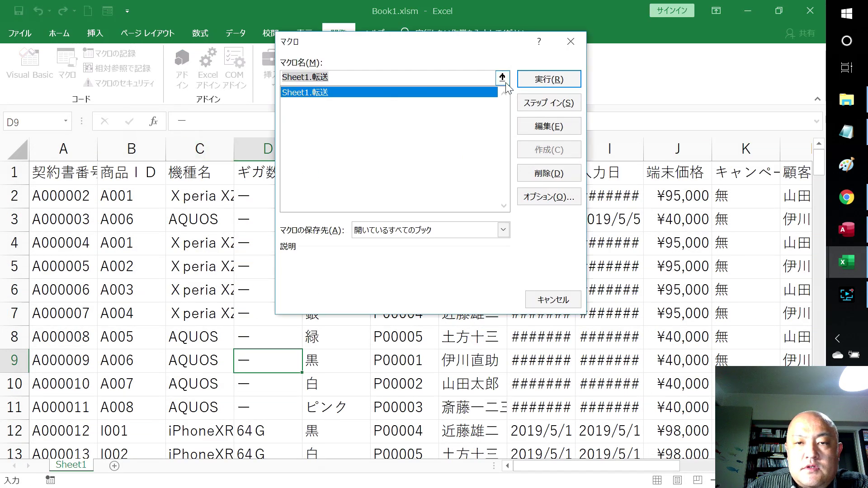
left_click(543, 82)
left_click(422, 294)
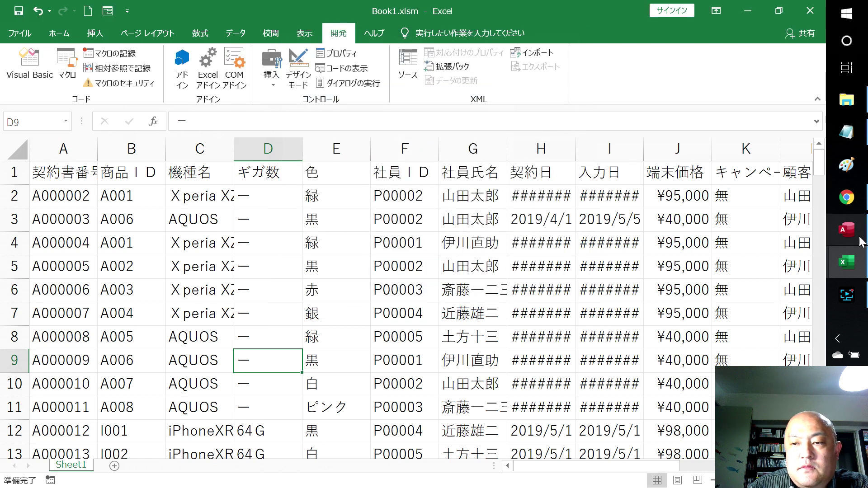
- Refresh MT_申込 in Access with Shift+F9 and scroll through the transferred records
left_click(852, 232)
key("shift+F9")
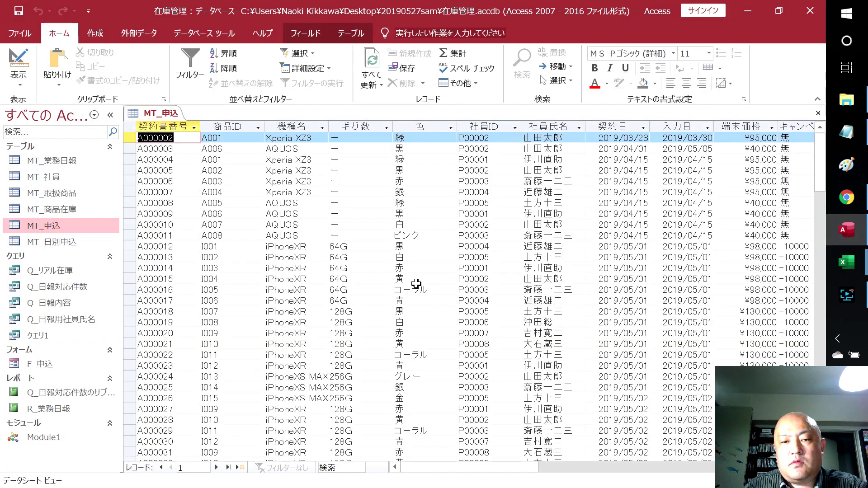
scroll(436, 272, "down", 3)
scroll(435, 273, "down", 8)
scroll(436, 273, "down", 5)
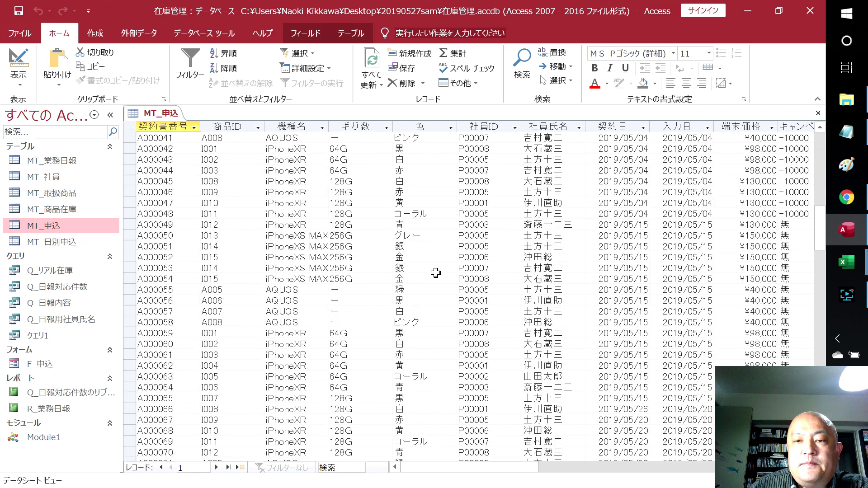
scroll(435, 273, "up", 13)
scroll(435, 273, "up", 3)
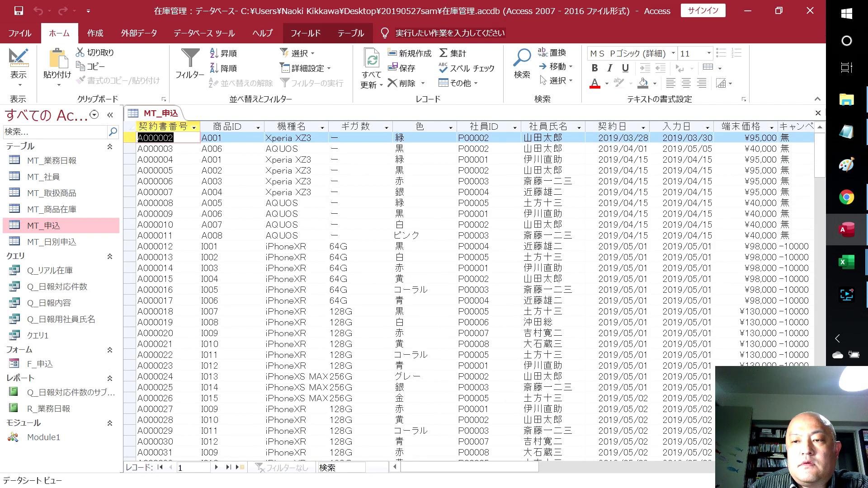
left_click(834, 134)
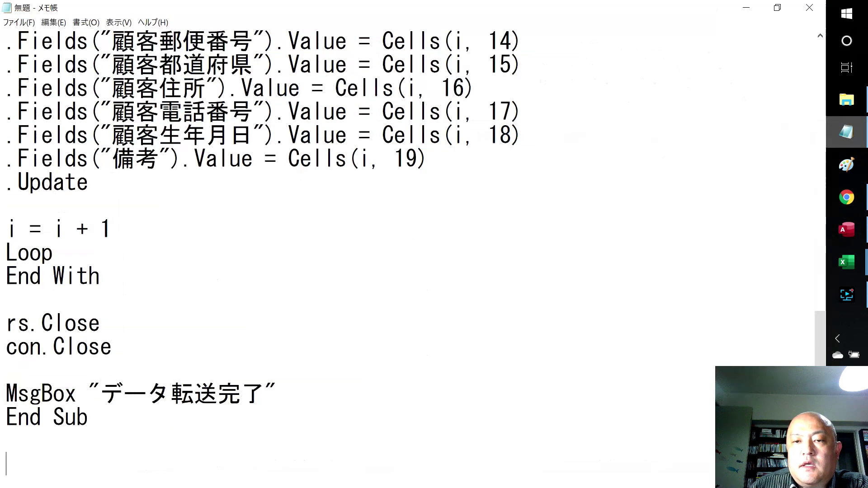
- Highlight the Cells references on the macro's field-mapping lines, including 機種名 and 契約書番号
scroll(407, 254, "up", 6)
scroll(407, 254, "up", 1)
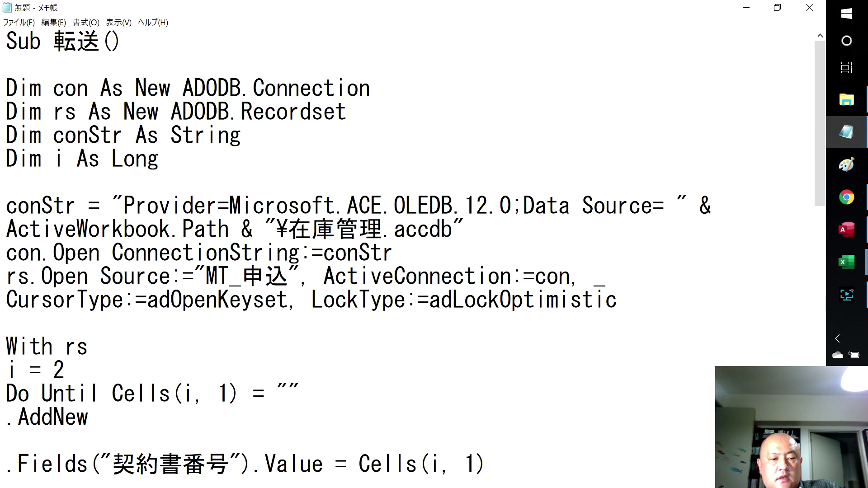
scroll(407, 249, "down", 2)
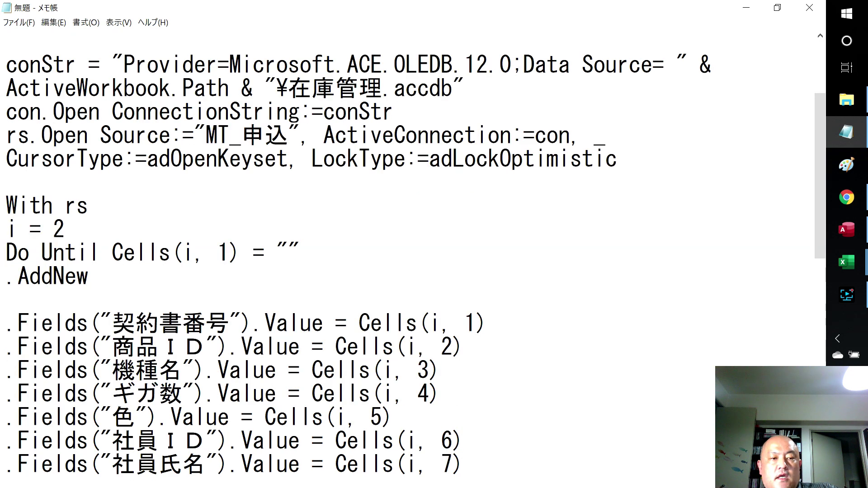
scroll(407, 249, "down", 3)
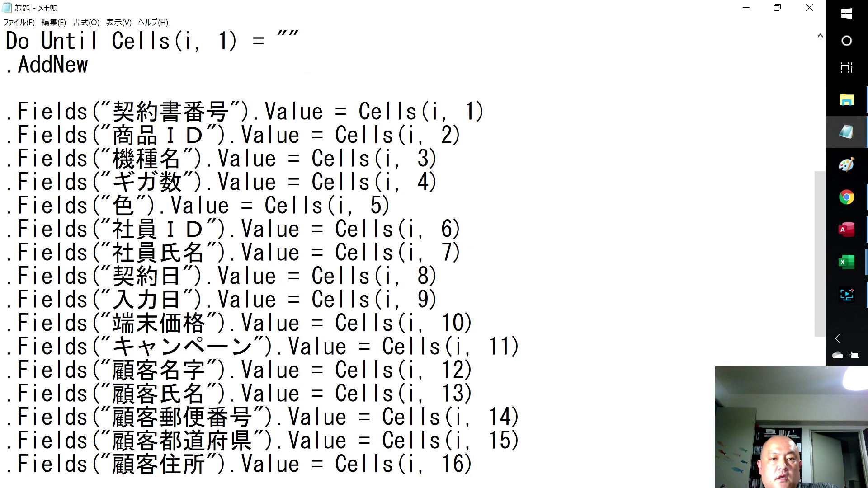
left_click_drag(359, 111, 465, 112)
left_click(441, 112)
left_click(441, 159)
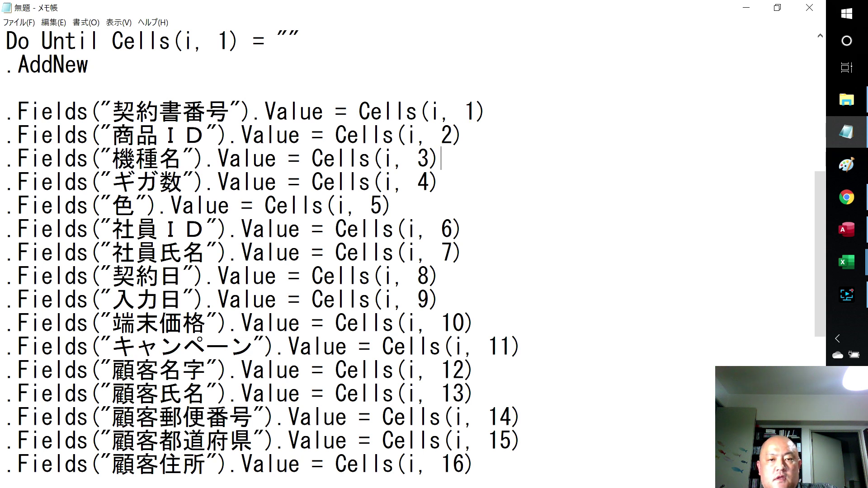
scroll(442, 159, "up", 1)
left_click_drag(359, 182, 417, 181)
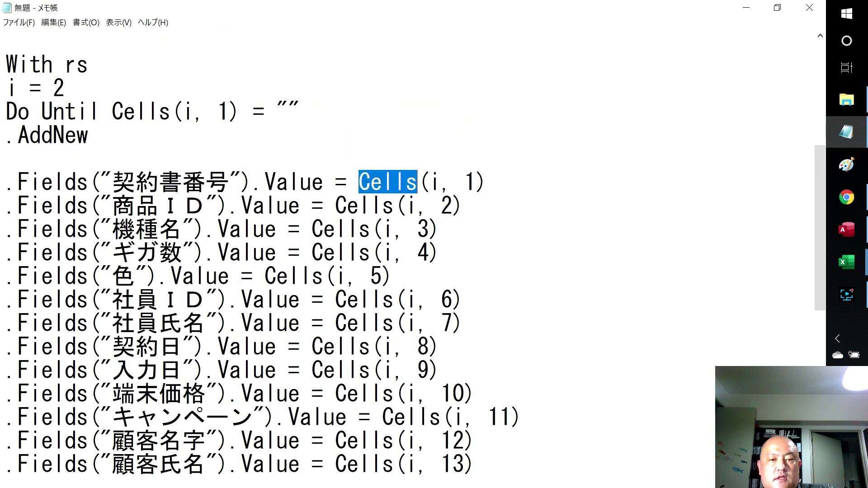
left_click(395, 206)
scroll(395, 206, "up", 1)
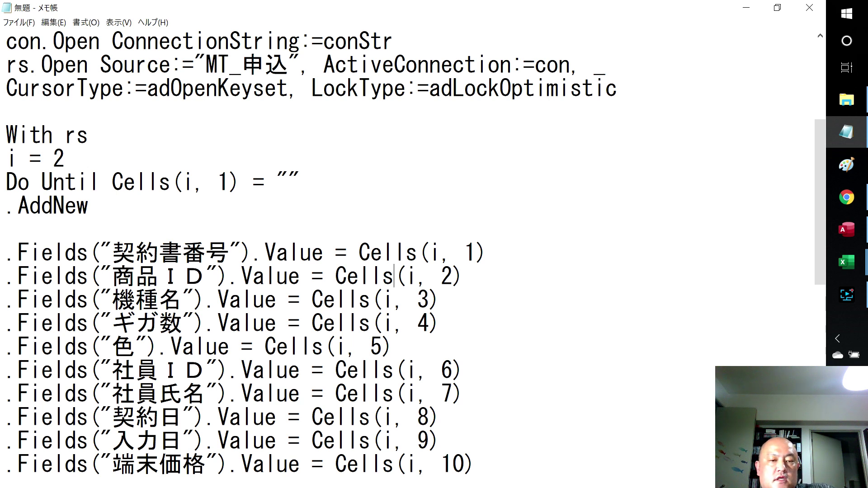
left_click_drag(358, 253, 418, 253)
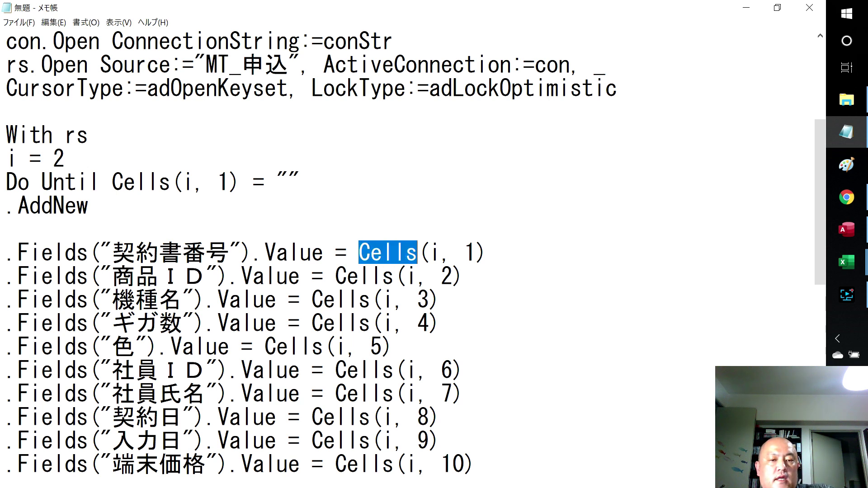
left_click(406, 322)
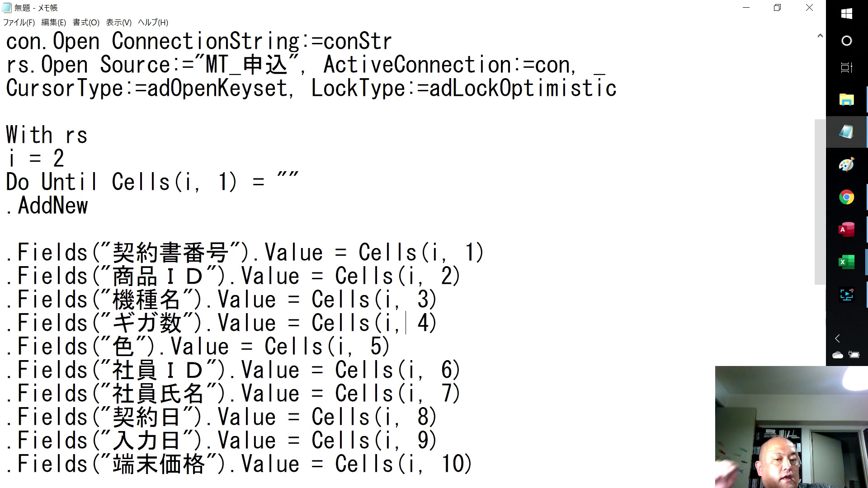
left_click_drag(358, 253, 418, 252)
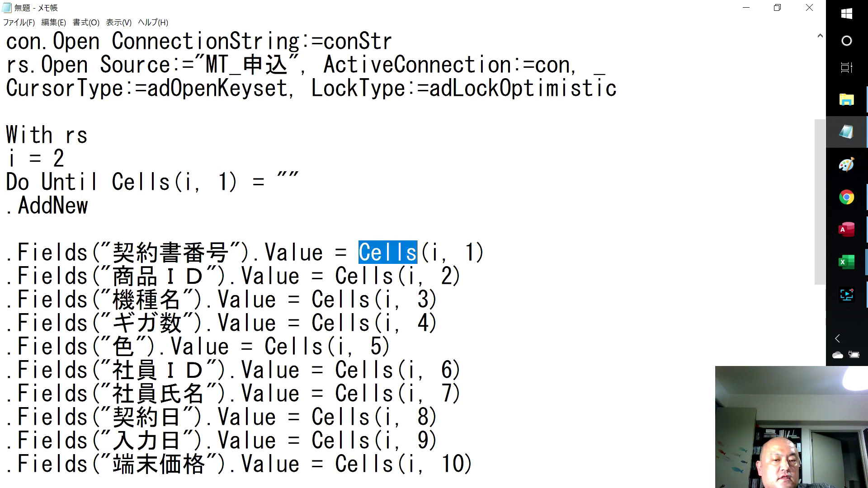
left_click(417, 300)
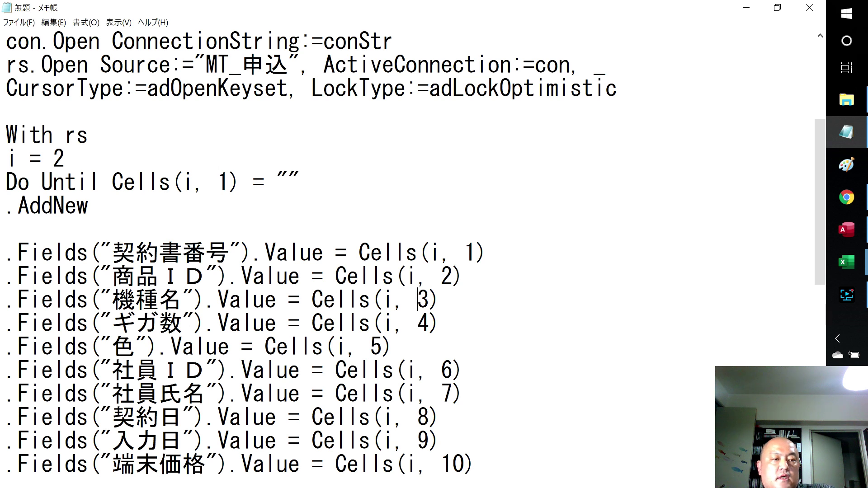
- Highlight the i = 2 starting-row line several times, then return to Book1 in Excel
left_click(64, 158)
scroll(407, 244, "up", 3)
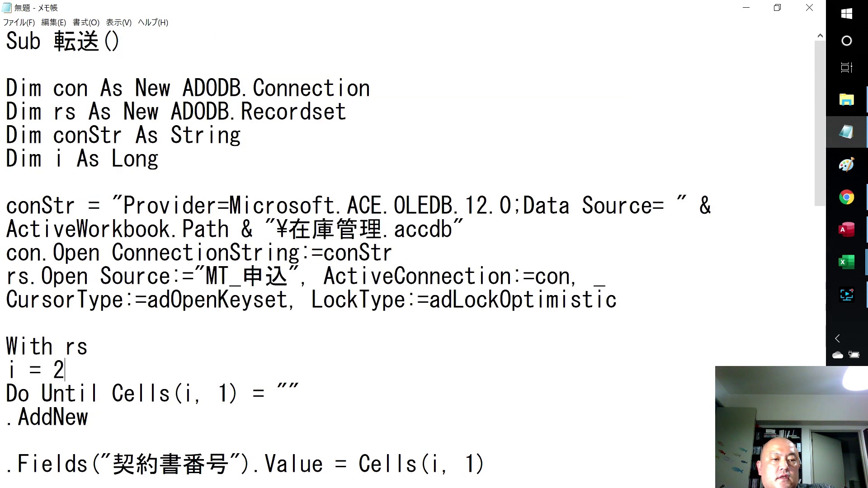
left_click_drag(158, 159, 6, 158)
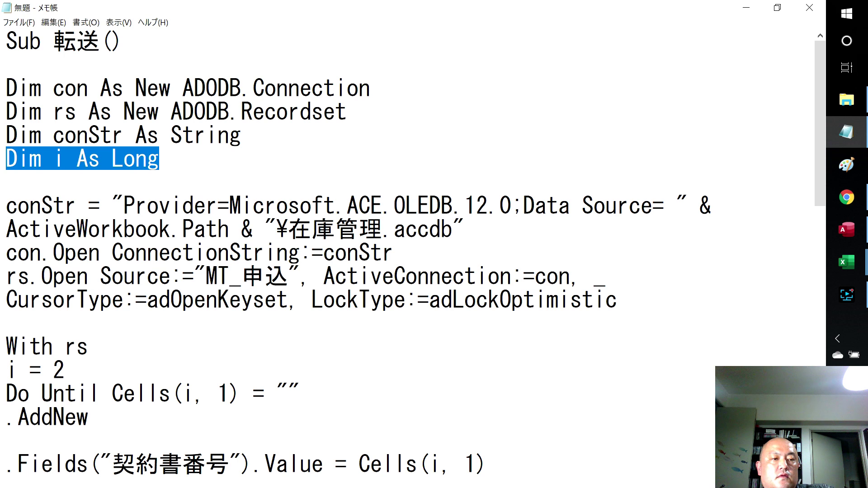
scroll(407, 244, "down", 1)
scroll(407, 244, "down", 2)
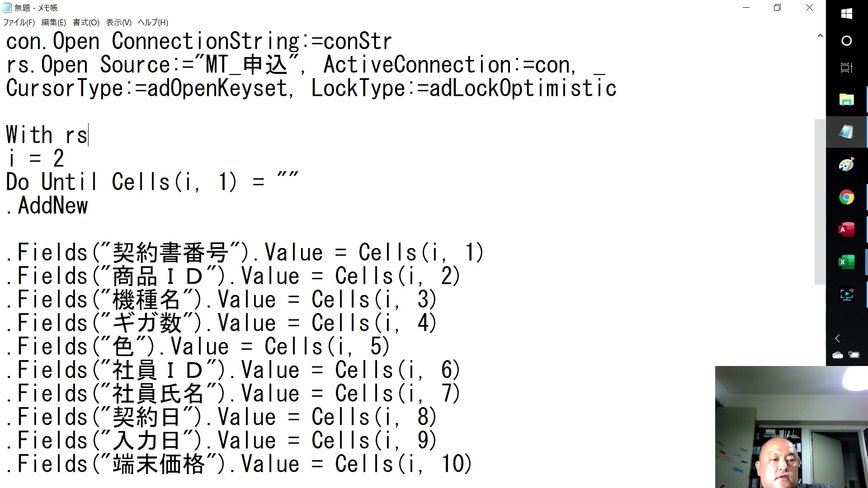
left_click_drag(5, 158, 65, 159)
left_click(159, 182)
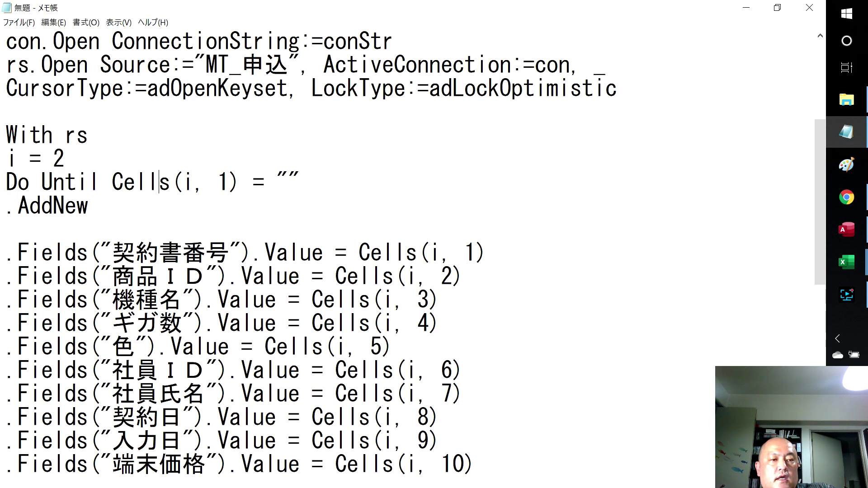
left_click_drag(6, 158, 65, 158)
left_click(6, 230)
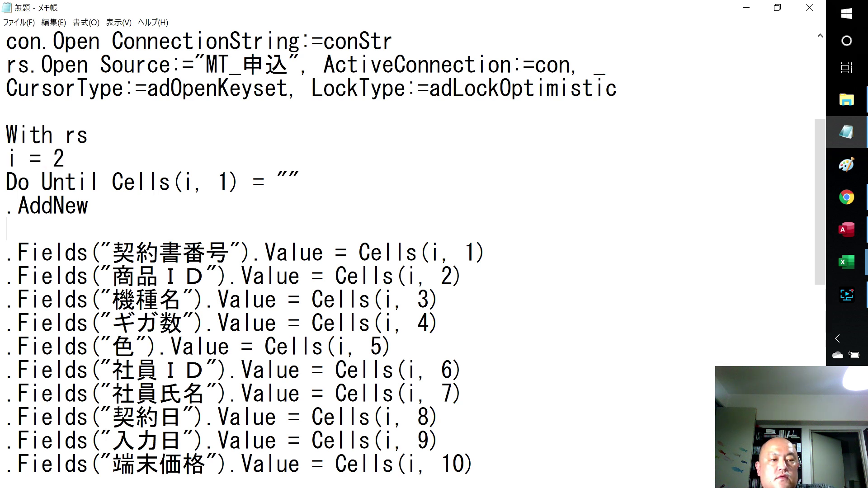
left_click_drag(5, 159, 65, 159)
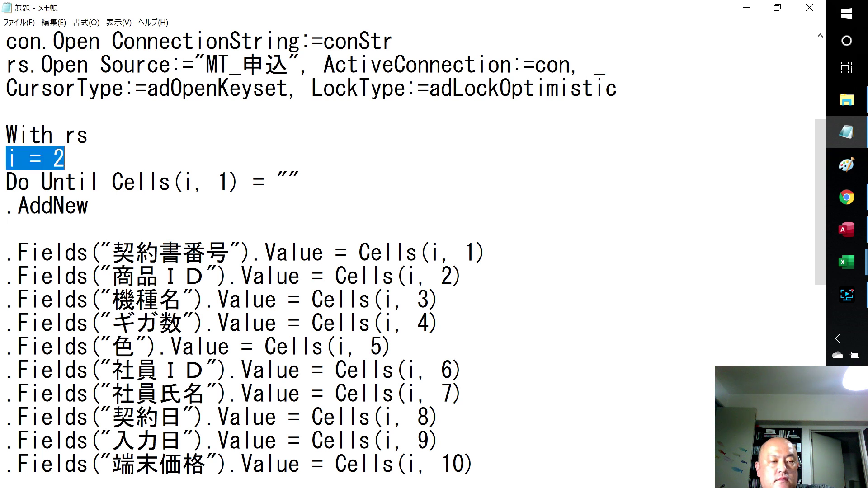
left_click(64, 158)
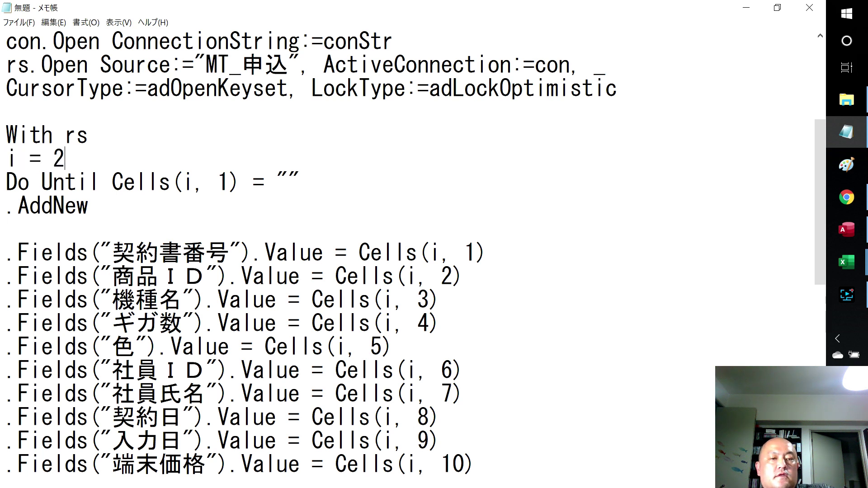
mouse_move(846, 261)
left_click(740, 245)
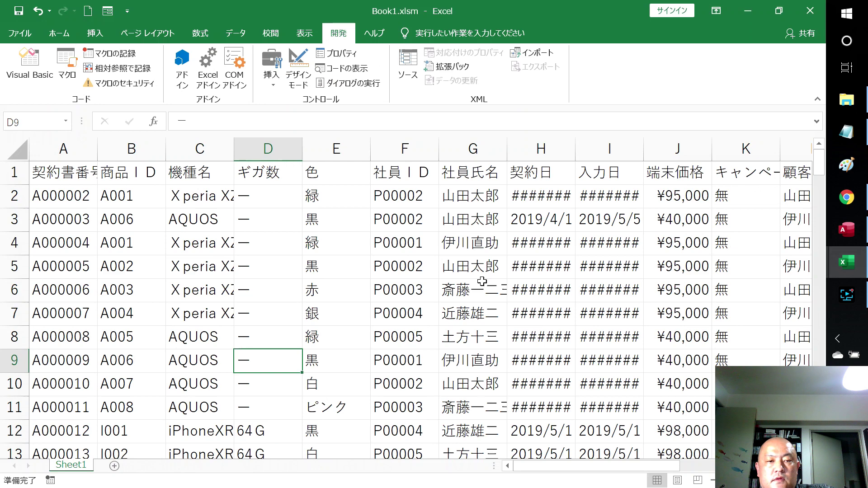
- Inspect Book1's first data row, contract A000002 with product A001, then return to Notepad
scroll(442, 311, "up", 2, "ctrl")
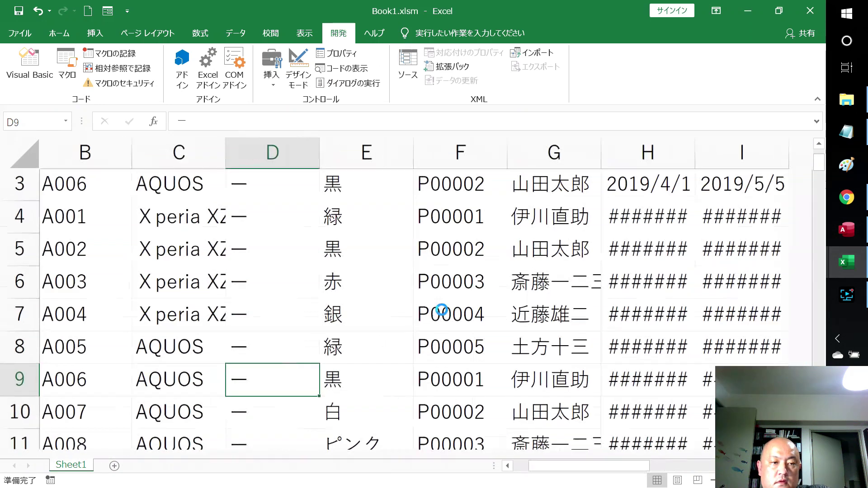
scroll(442, 310, "up", 2, "ctrl")
left_click_drag(572, 470, 294, 466)
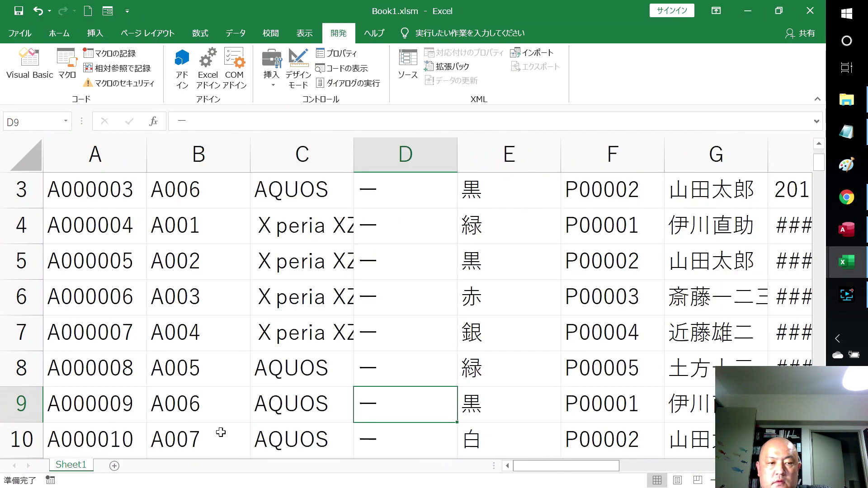
scroll(77, 287, "up", 1)
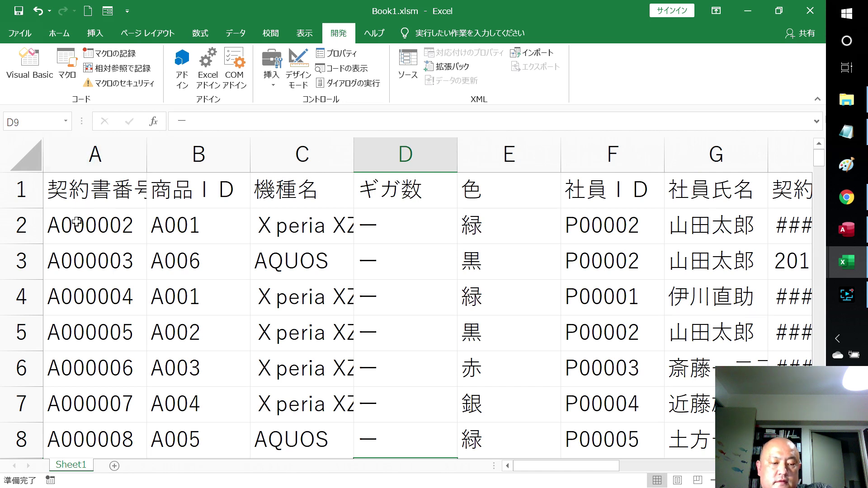
key("alt+Tab")
key("alt+Tab")
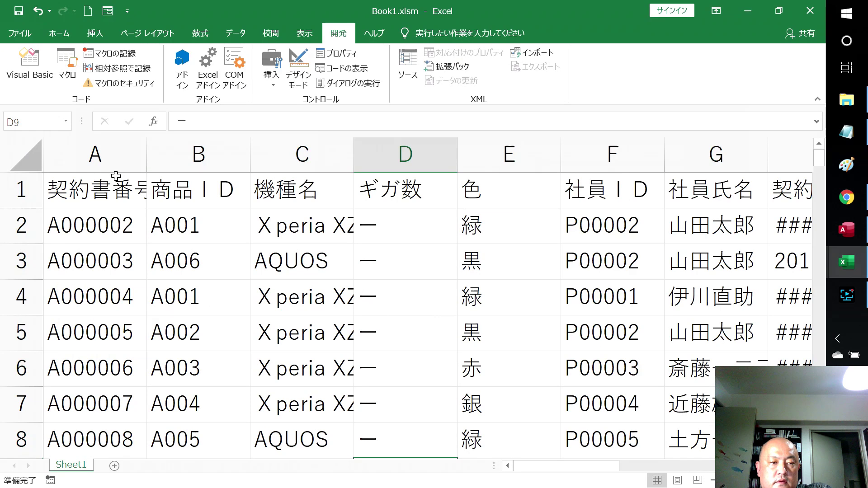
left_click(92, 220)
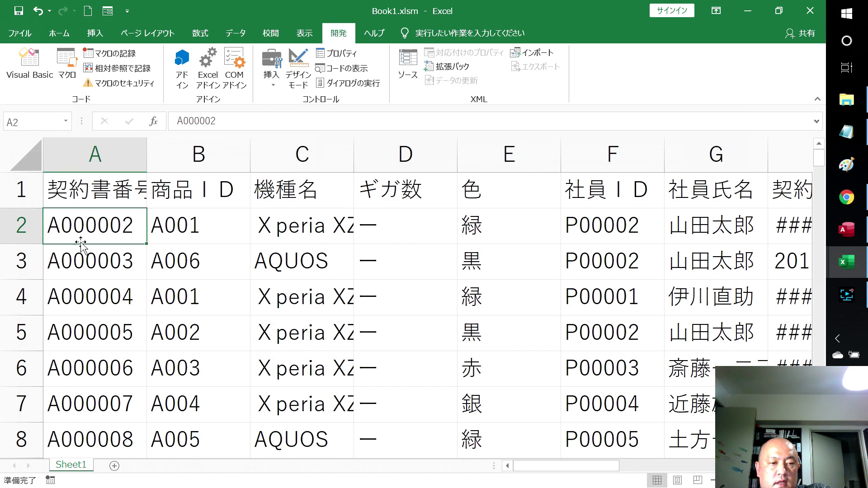
key("Up")
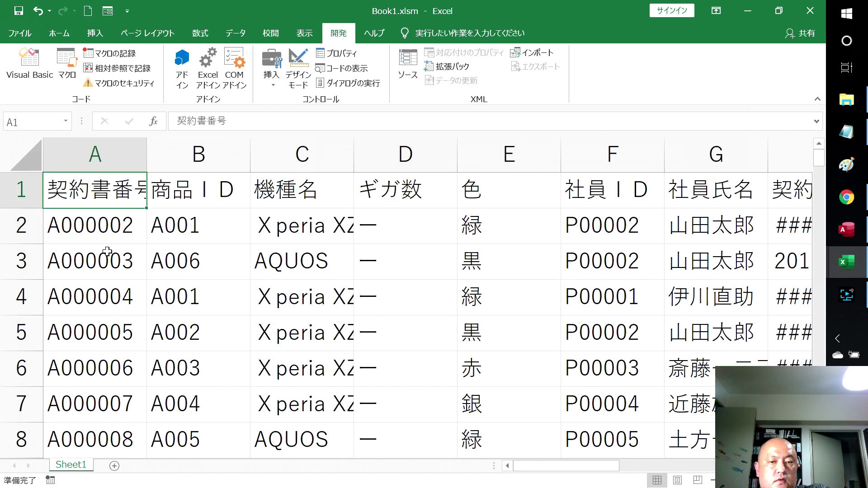
left_click(118, 239)
left_click(203, 226)
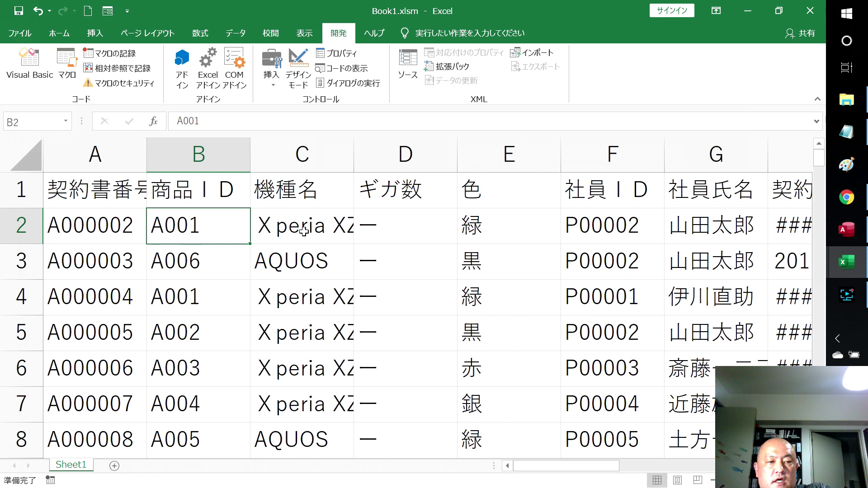
left_click(94, 232)
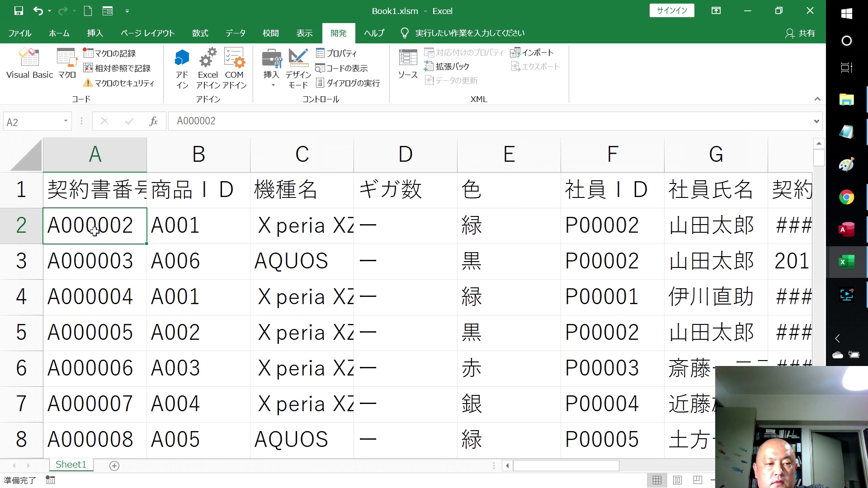
key("alt+Tab")
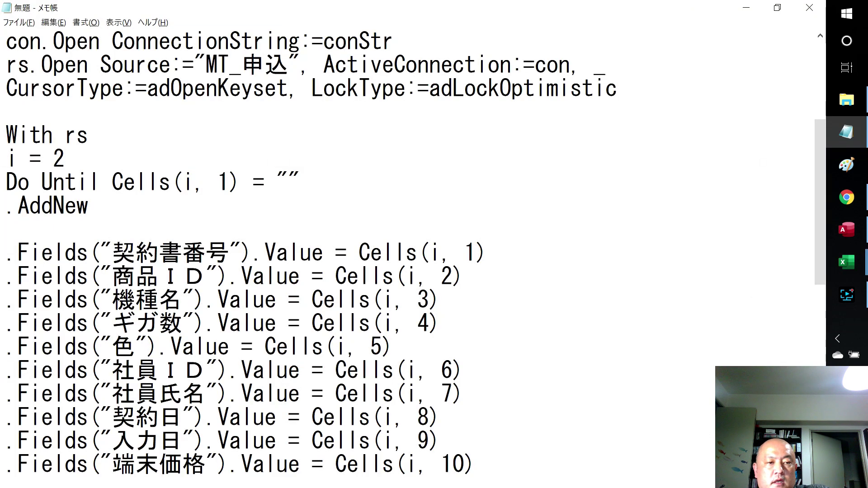
- Highlight parts of the Do Until Cells(i, 1) empty-cell condition, then switch back to Book1
key("shift+Home")
key("End")
key("shift+Right")
key("shift+Right")
key("shift+Right")
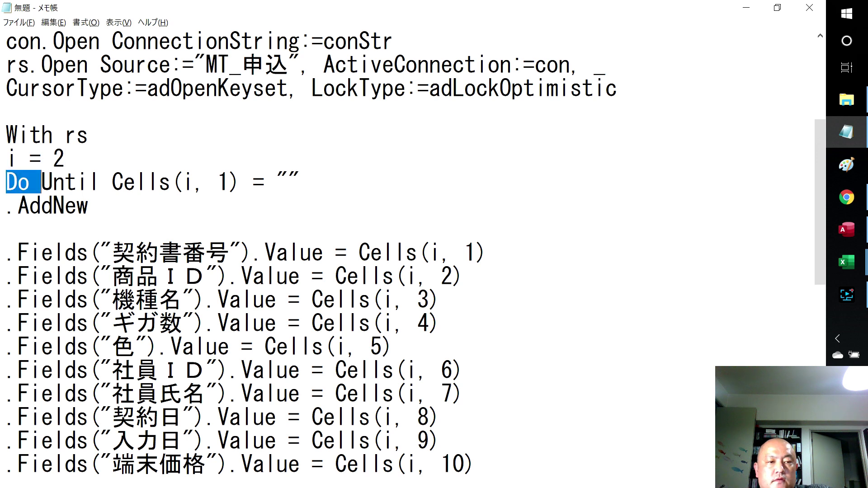
key("shift+Right")
key("shift+Right")
key("shift+Right")
key("shift+Right")
key("shift+Right")
key("shift+Right")
key("shift+Right")
key("shift+Right")
key("shift+Right")
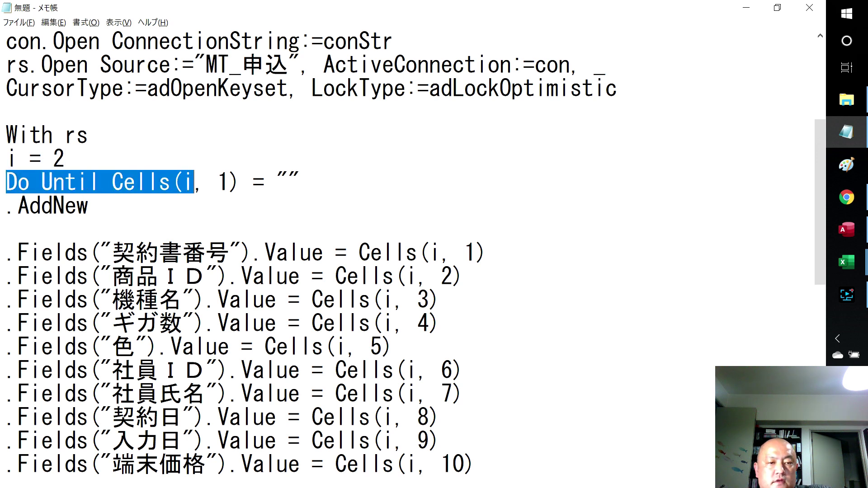
key("shift+Right")
key("Right")
key("Right")
key("Right")
key("Right")
key("Right")
key("Right")
key("shift+Right")
key("shift+Right")
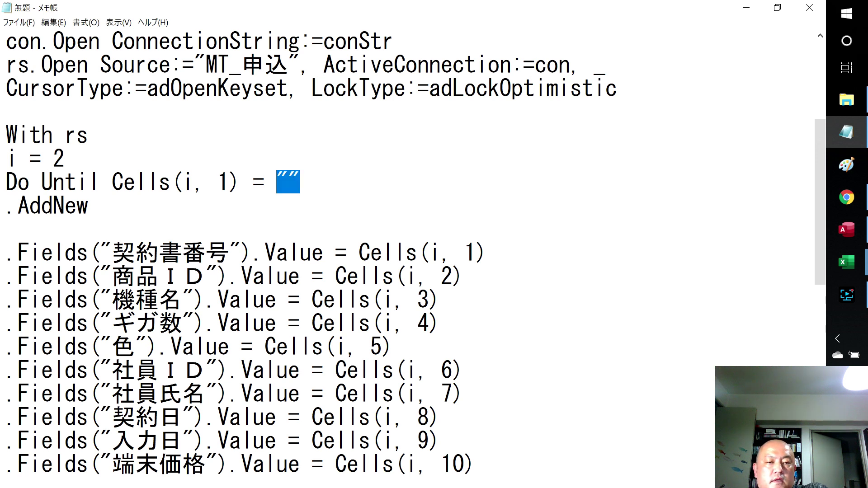
key("alt+Tab")
scroll(253, 243, "down", 4)
- Copy iPhoneXR and 64G from C136 and D136 into C137 and D137
scroll(253, 242, "down", 9)
scroll(253, 242, "down", 8)
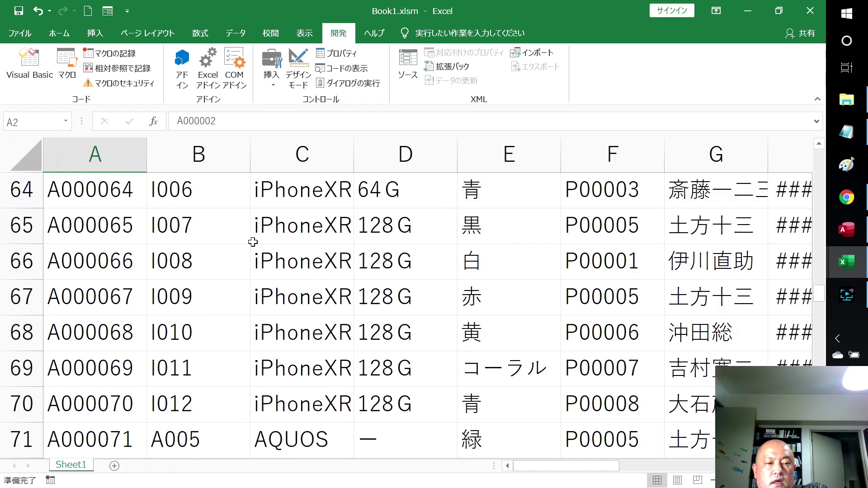
scroll(253, 242, "down", 10)
scroll(253, 243, "down", 10)
scroll(253, 242, "down", 10)
scroll(253, 243, "up", 5)
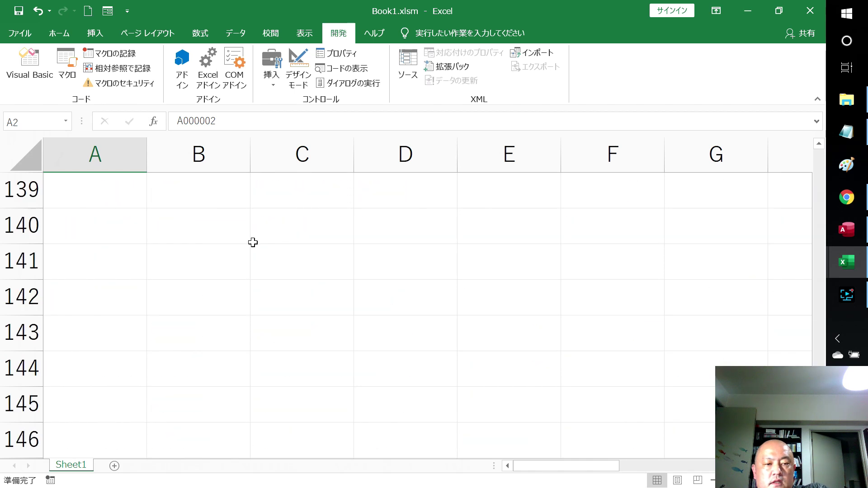
scroll(253, 243, "up", 2)
left_click(296, 302)
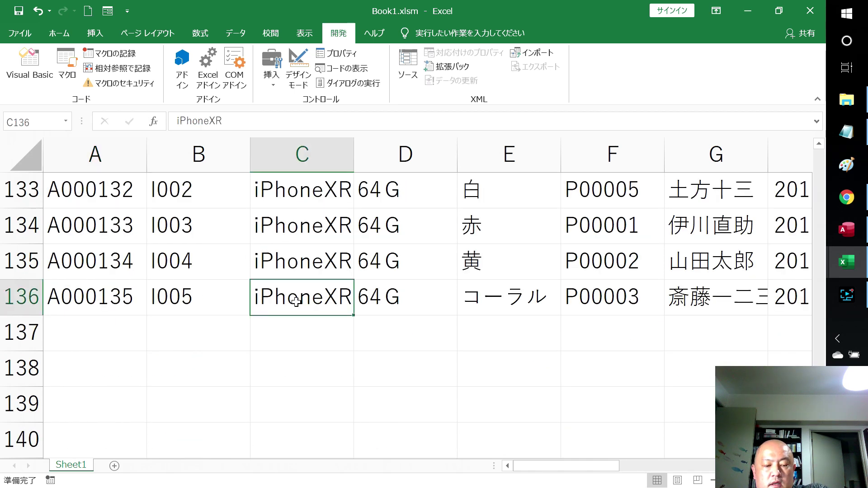
key("ctrl+c")
left_click(301, 322)
key("ctrl+v")
left_click(408, 299)
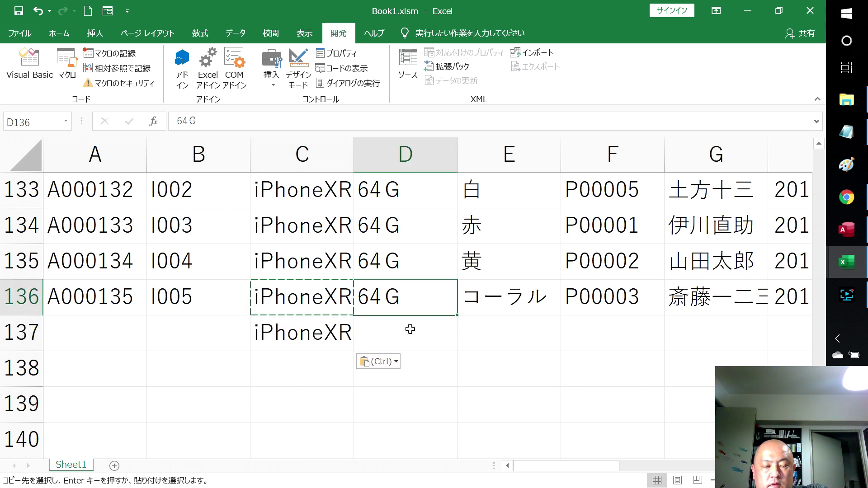
key("ctrl+c")
left_click(410, 329)
key("ctrl+v")
left_click(345, 359)
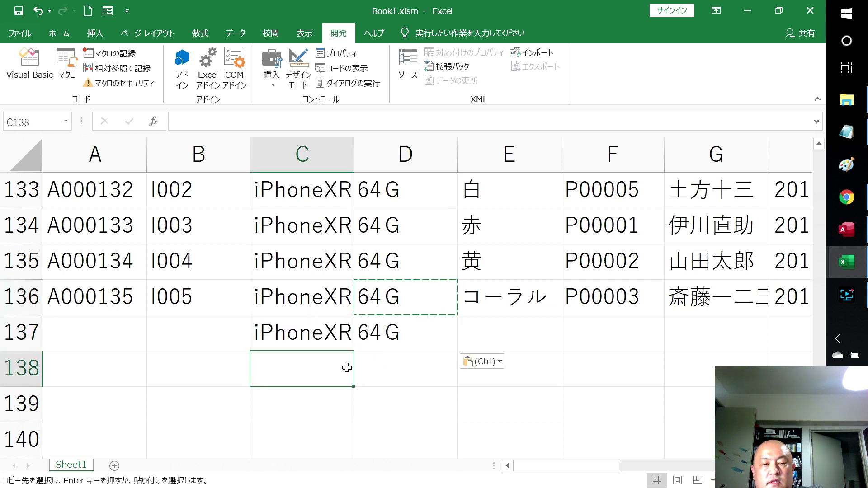
- Select the whole sheet and autofit every column to its contents
scroll(348, 359, "up", 3)
scroll(351, 359, "down", 7)
scroll(351, 355, "up", 3)
scroll(352, 352, "up", 5)
scroll(348, 349, "down", 3)
scroll(349, 348, "down", 3)
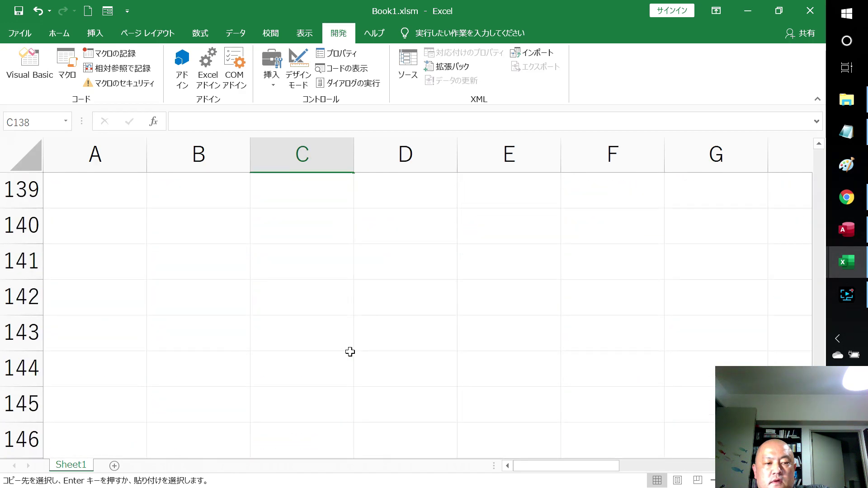
scroll(350, 352, "up", 2)
scroll(350, 352, "up", 3)
scroll(350, 352, "up", 8)
scroll(350, 352, "up", 7)
scroll(350, 352, "up", 12)
scroll(350, 352, "up", 7)
scroll(347, 354, "up", 7)
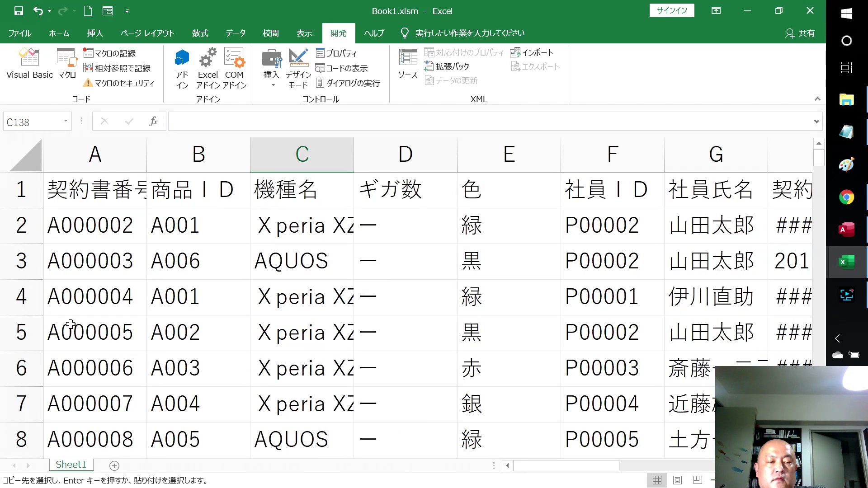
left_click(16, 153)
double_click(147, 153)
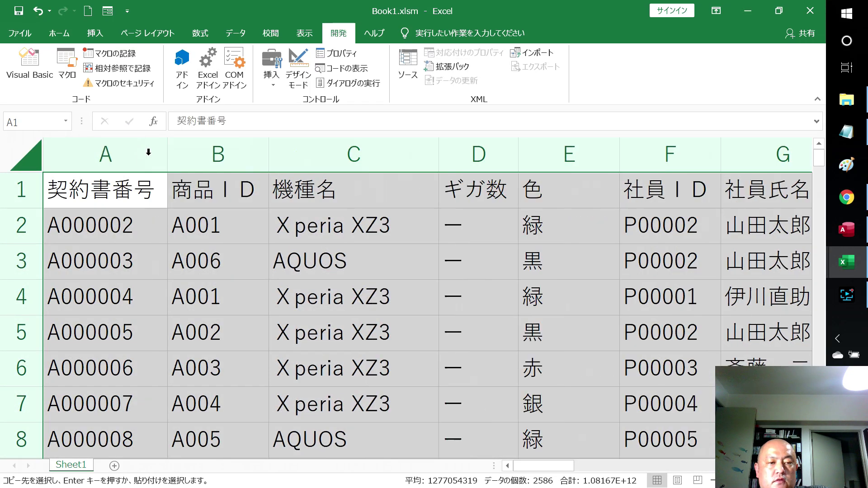
- Show that A137 stays empty beside the new iPhoneXR and 64G cells, then return to Notepad
scroll(159, 299, "down", 4)
scroll(158, 299, "down", 8)
scroll(159, 299, "down", 4)
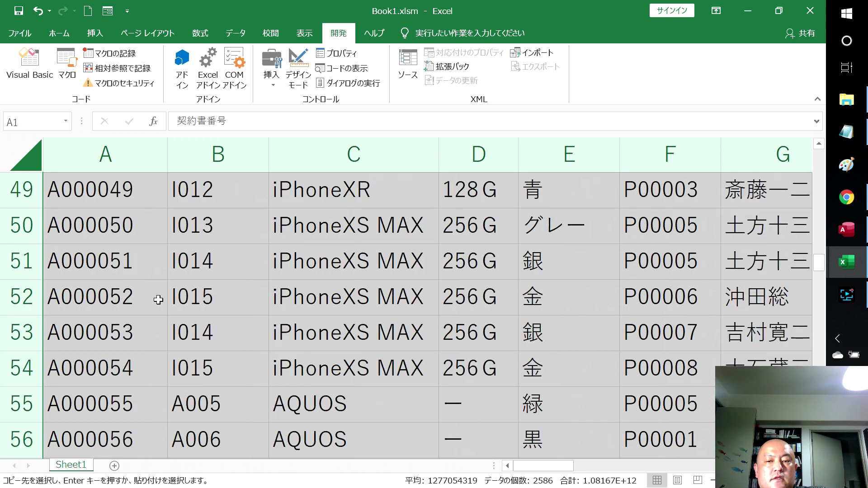
scroll(158, 299, "down", 3)
scroll(158, 299, "down", 6)
scroll(158, 299, "down", 9)
scroll(158, 299, "down", 8)
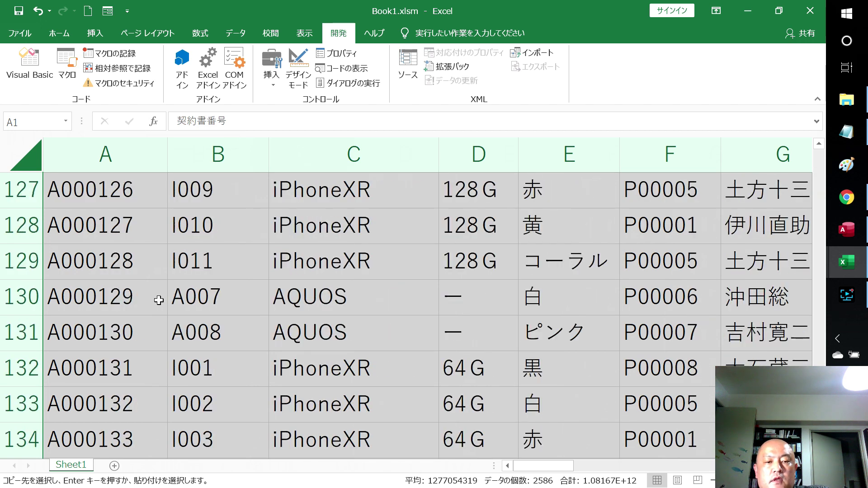
scroll(158, 301, "down", 7)
scroll(157, 302, "up", 4)
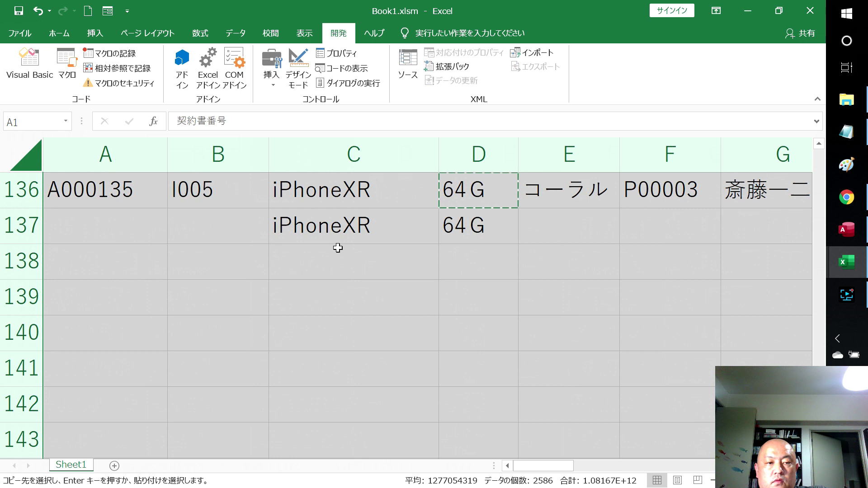
scroll(337, 247, "up", 1)
left_click(132, 295)
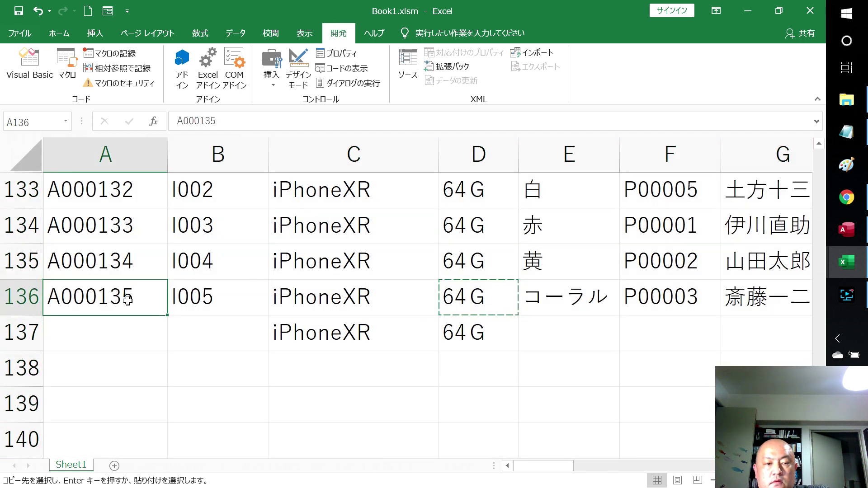
left_click(102, 341)
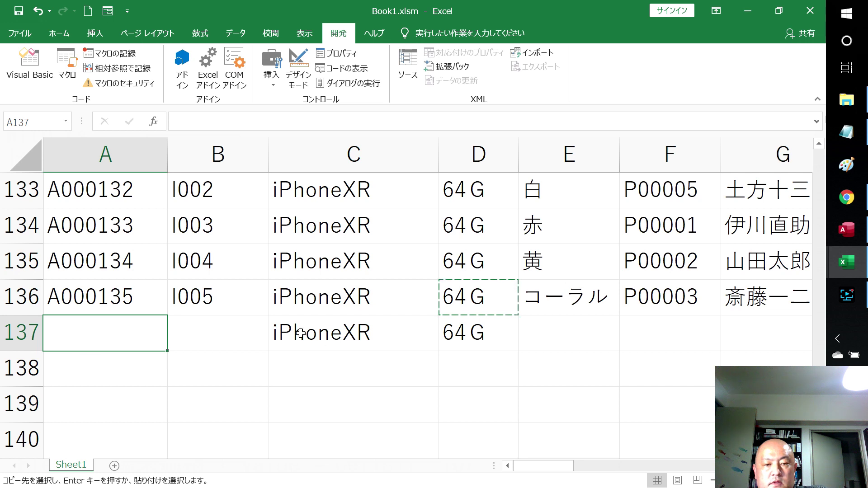
left_click_drag(277, 332, 457, 333)
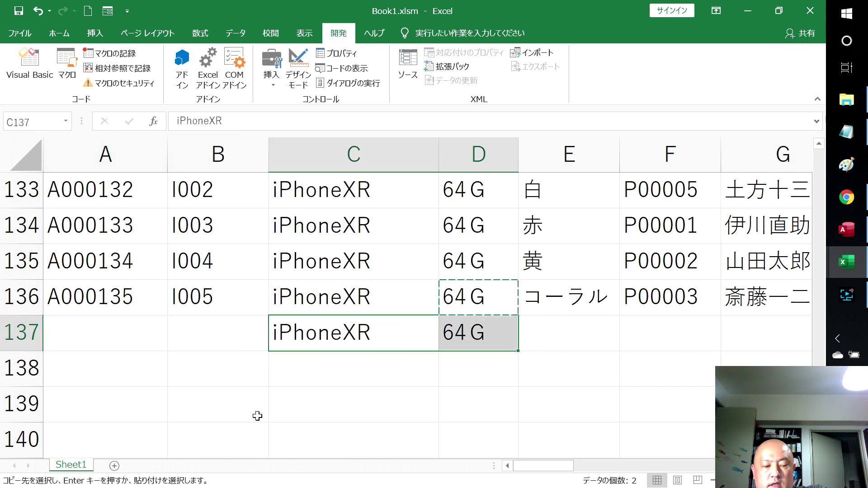
key("alt+Tab")
left_click(6, 229)
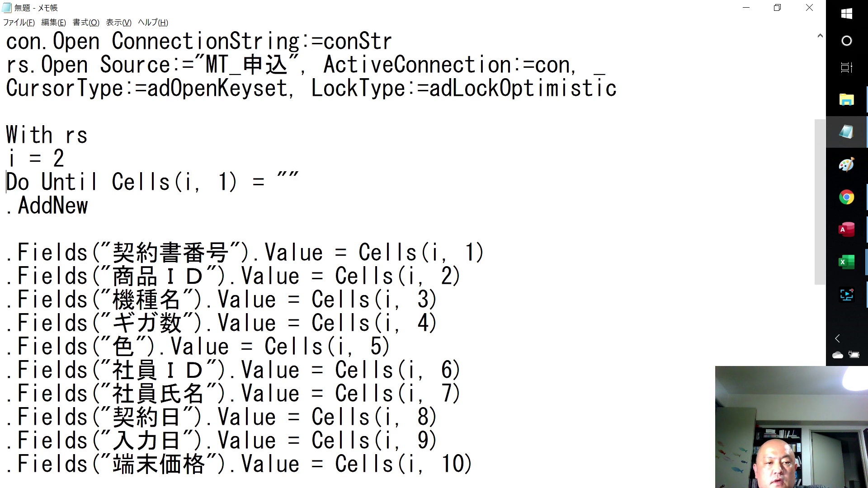
left_click_drag(7, 182, 195, 182)
key("Right")
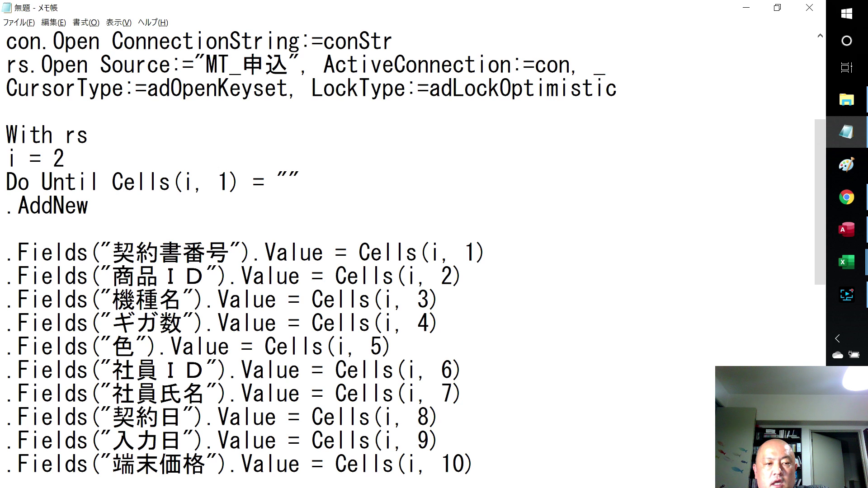
scroll(407, 244, "down", 2)
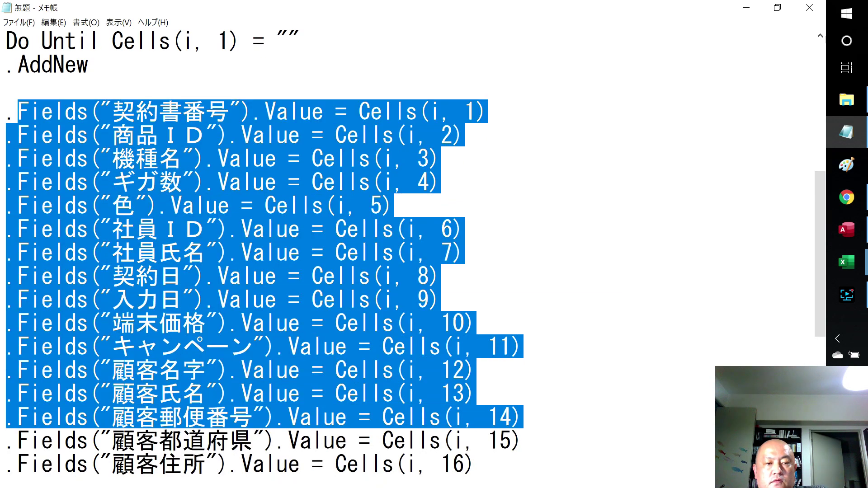
left_click_drag(18, 112, 54, 465)
scroll(54, 464, "down", 4)
left_click(65, 370)
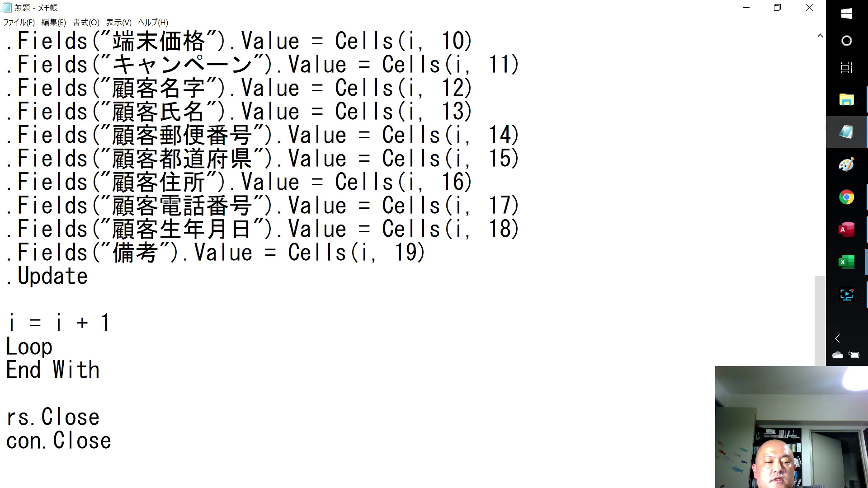
left_click_drag(6, 323, 53, 346)
left_click(112, 323)
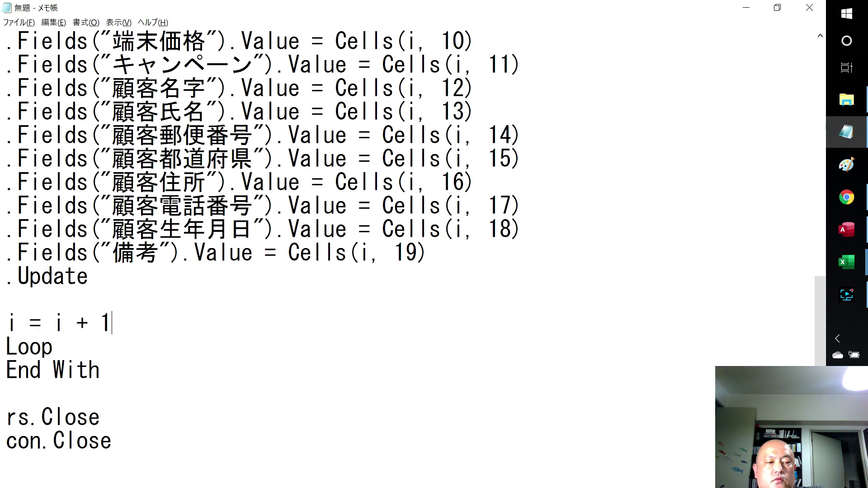
key("shift+Up")
key("shift+Home")
scroll(407, 245, "up", 7)
scroll(407, 244, "down", 4)
scroll(407, 244, "down", 3)
scroll(407, 244, "up", 2)
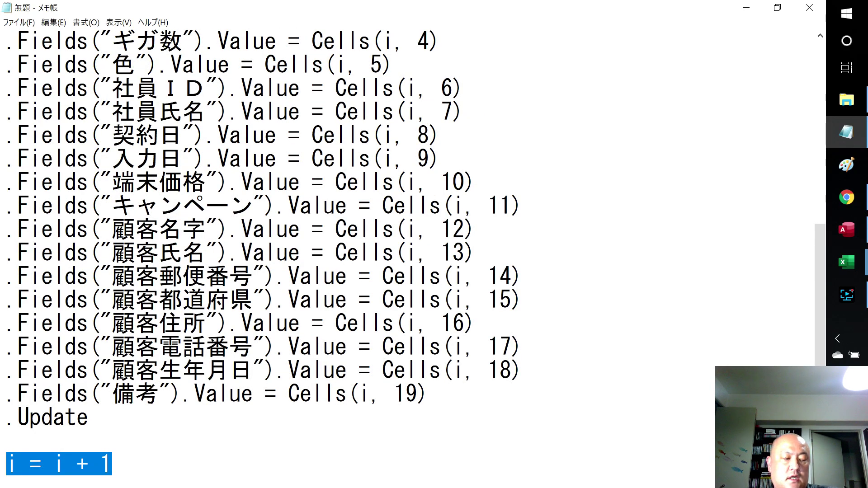
scroll(407, 244, "down", 2)
key("shift+Down")
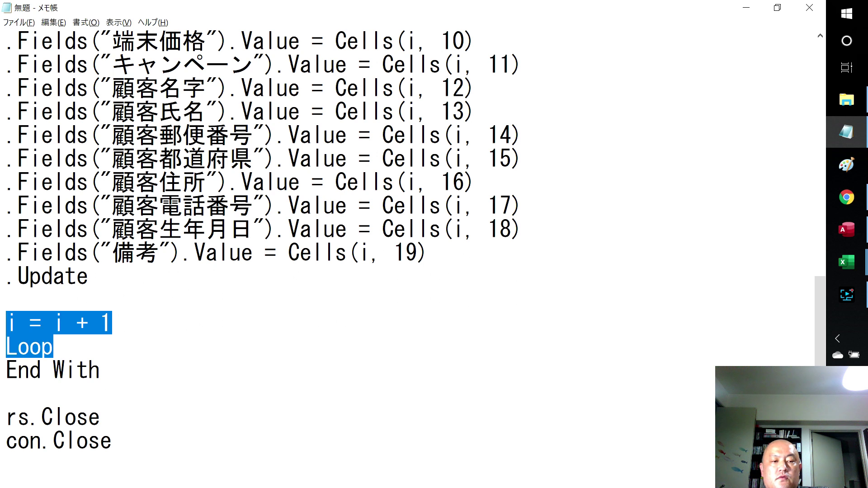
scroll(407, 244, "down", 2)
scroll(407, 244, "up", 7)
scroll(407, 244, "up", 2)
scroll(407, 245, "down", 2)
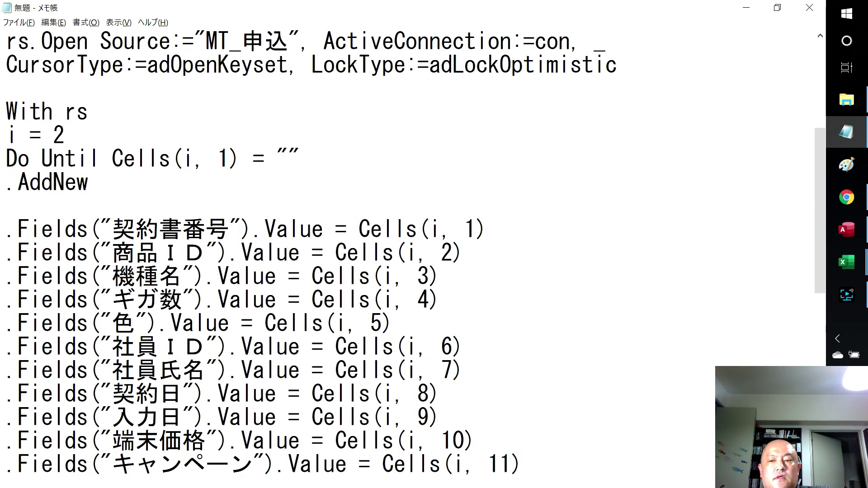
scroll(407, 244, "up", 2)
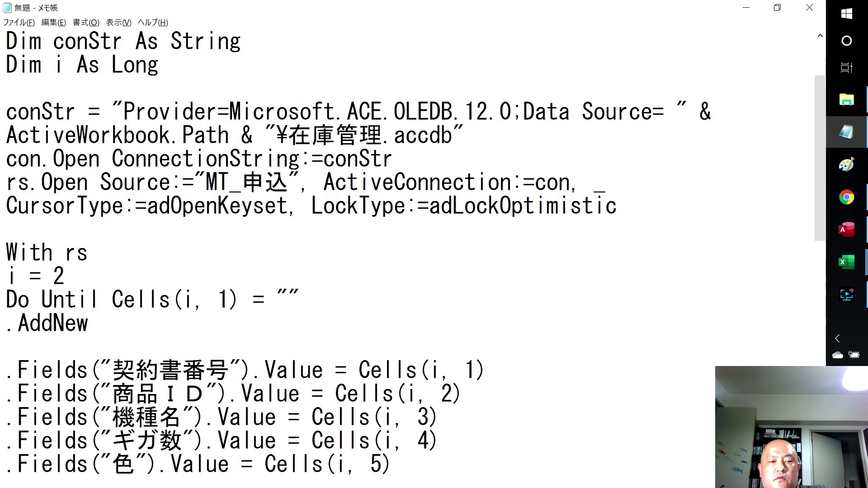
- Bring the Book1 workbook forward and insert a new empty Sheet2
left_click(847, 262)
left_click(750, 249)
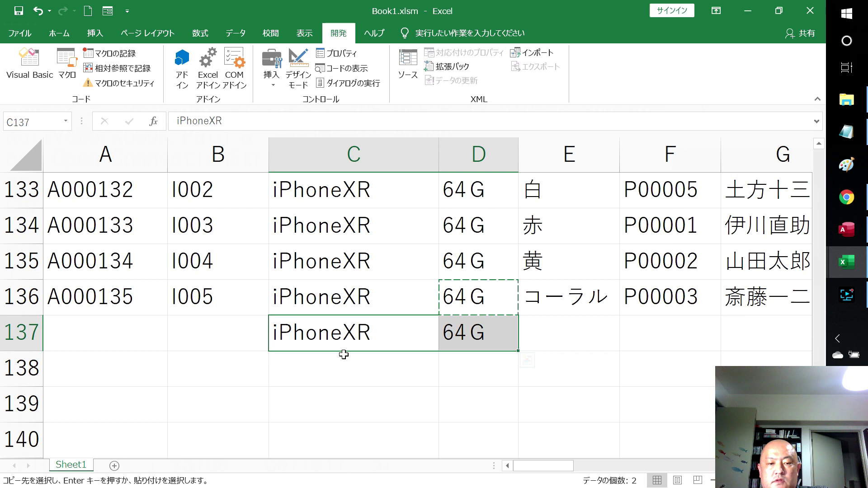
left_click(116, 465)
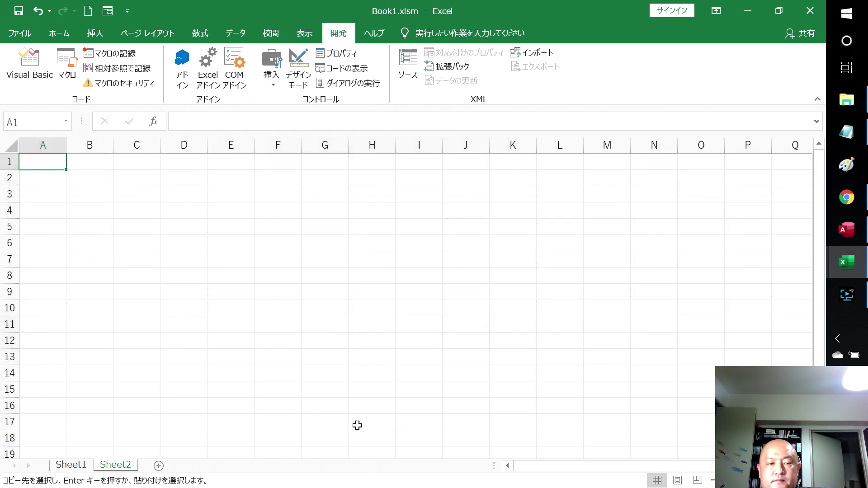
- Go to the Access MT_申込 table and select all its records
key("alt+Tab")
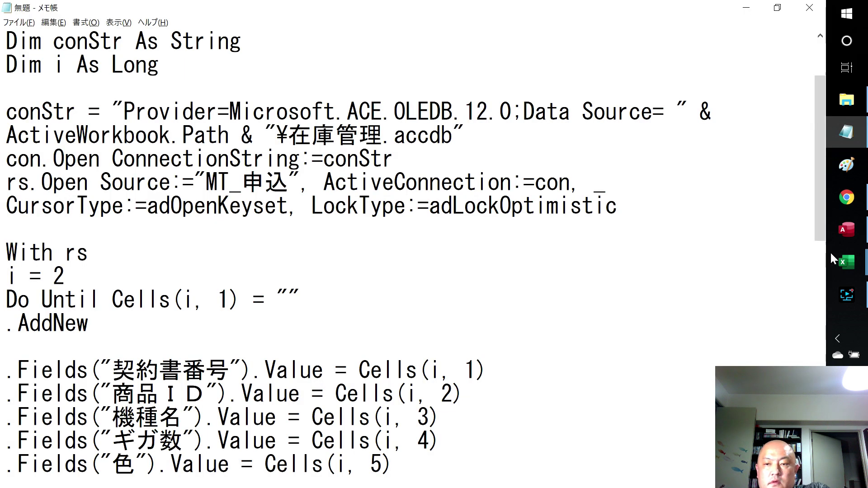
left_click(847, 230)
left_click(128, 131)
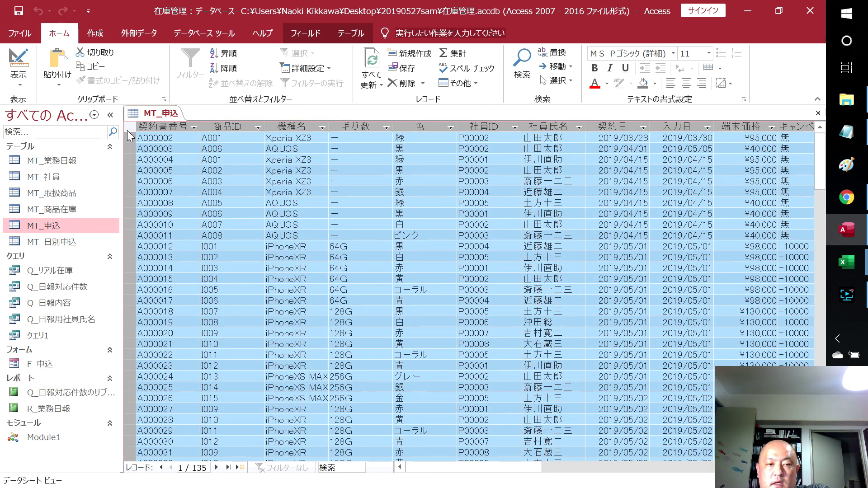
- Copy record A000002 with headers and paste it into Sheet2 as Unicode Text
left_click(128, 134)
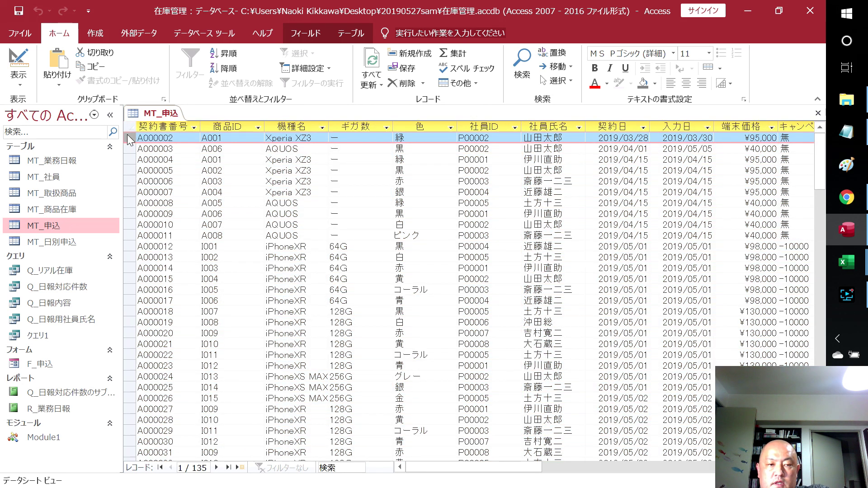
key("alt+Tab")
key("alt+Tab")
key("alt+Tab")
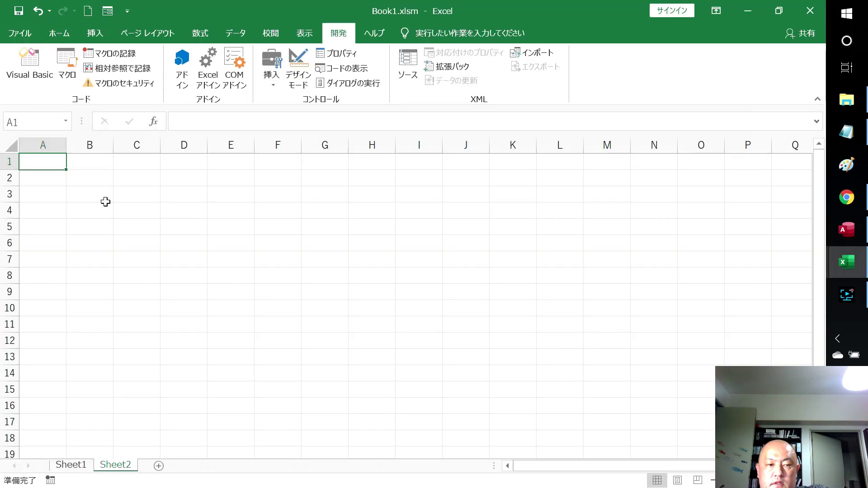
key("alt+e")
key("s")
left_click(346, 110)
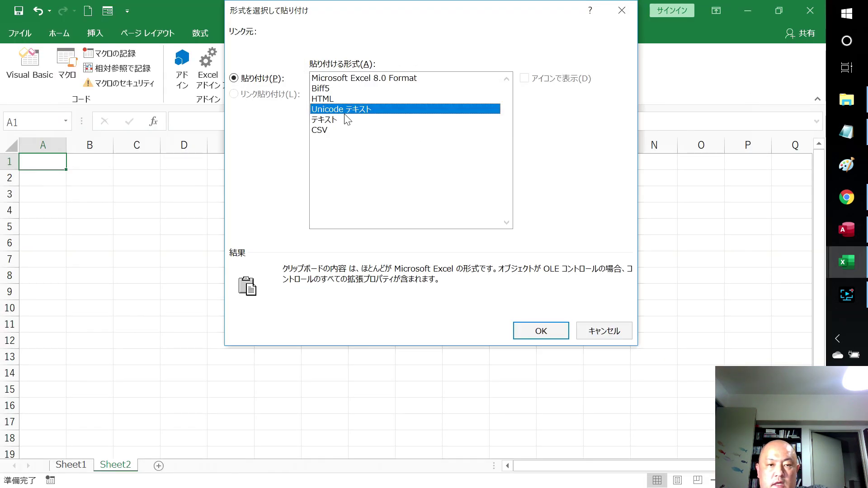
key("Return")
left_click(394, 256)
- Copy header row A1:S1 and paste it transposed down column E from E5
left_click(46, 160)
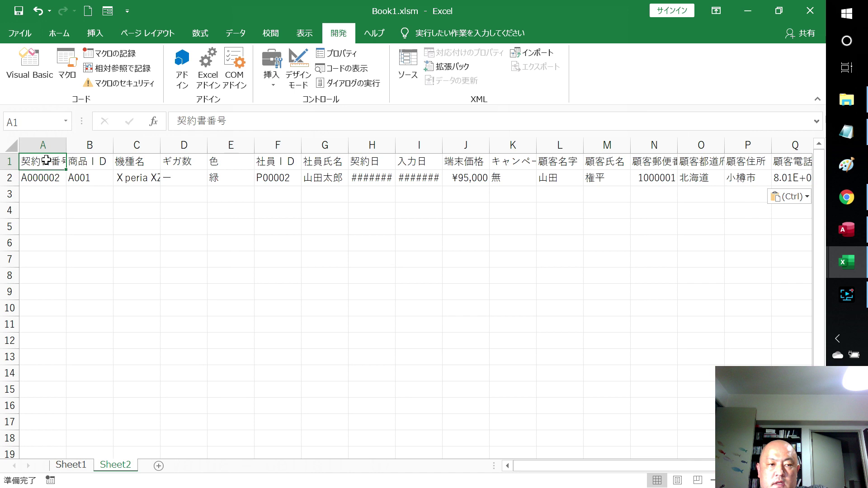
key("ctrl+shift+Right")
key("ctrl+c")
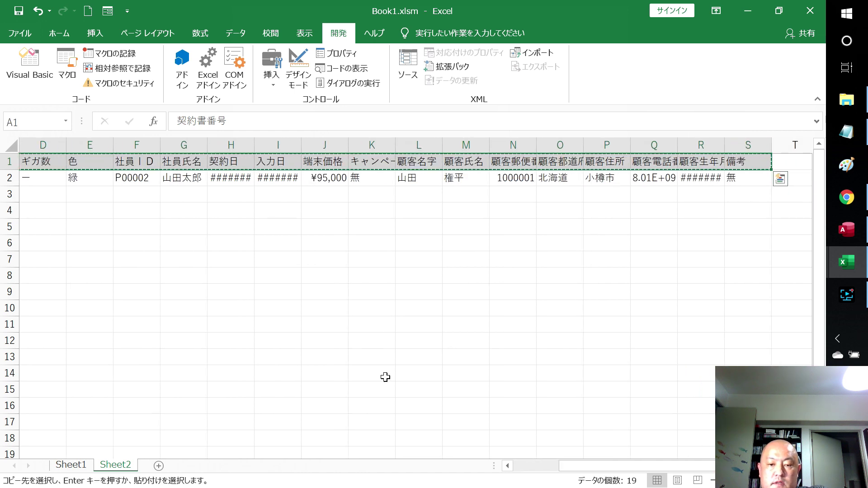
left_click(534, 466)
left_click(239, 227)
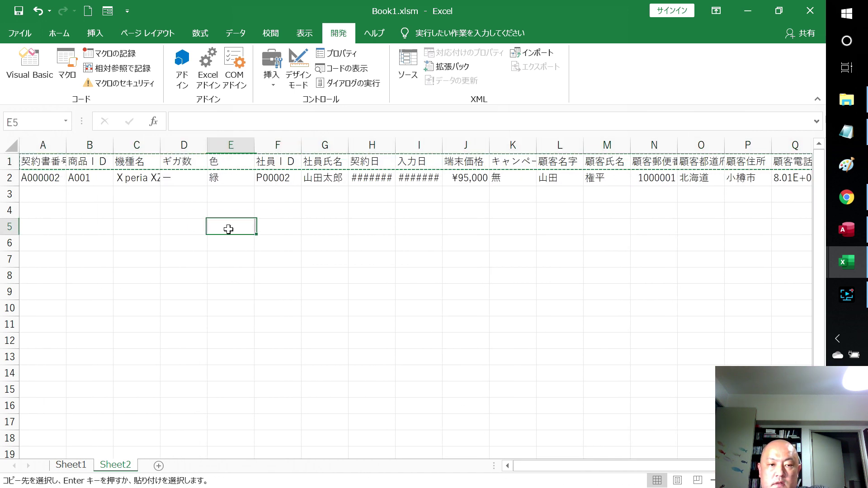
key("ctrl+alt+v")
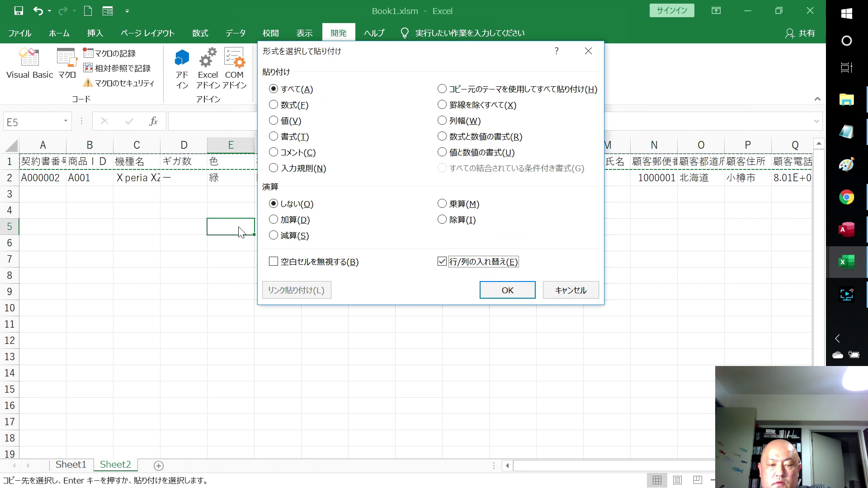
key("e")
key("Return")
key("alt+Tab")
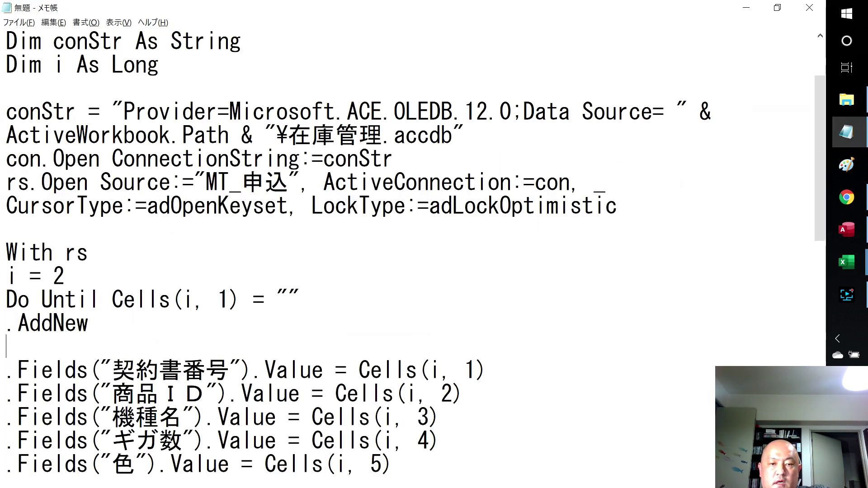
- Copy the .Fields(" opening of the first field line from Notepad into cell D5
scroll(407, 244, "down", 2)
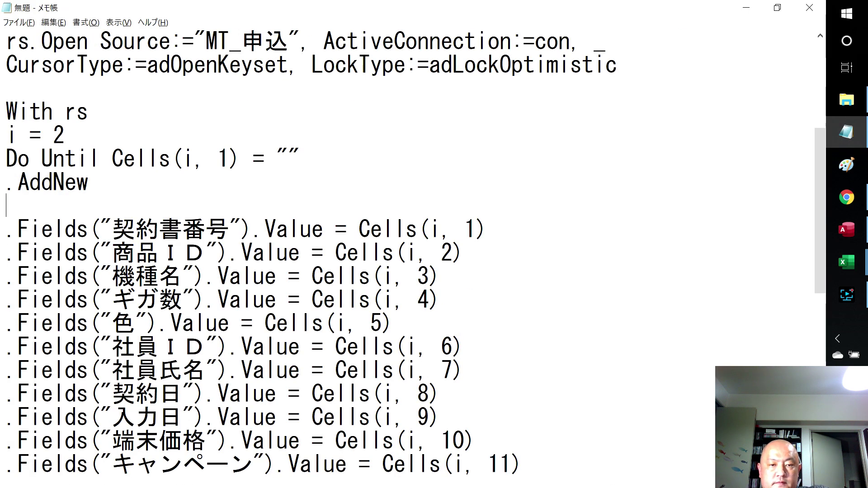
left_click_drag(112, 229, 6, 229)
key("alt+Tab")
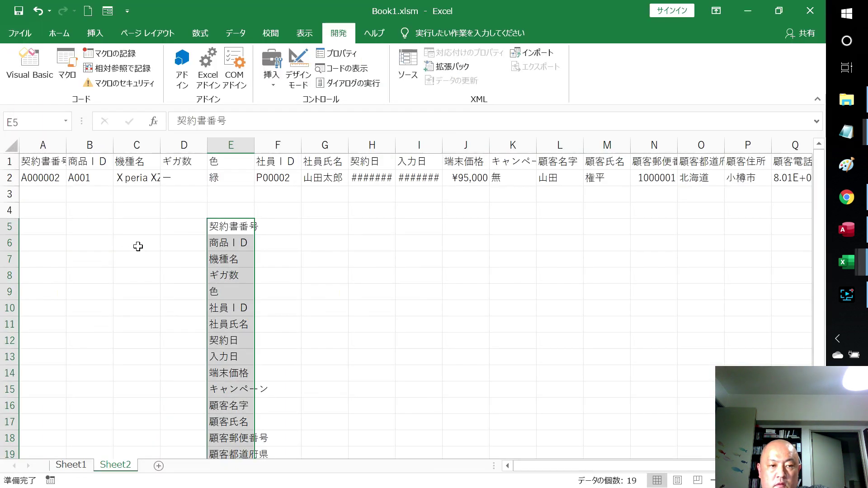
left_click(183, 227)
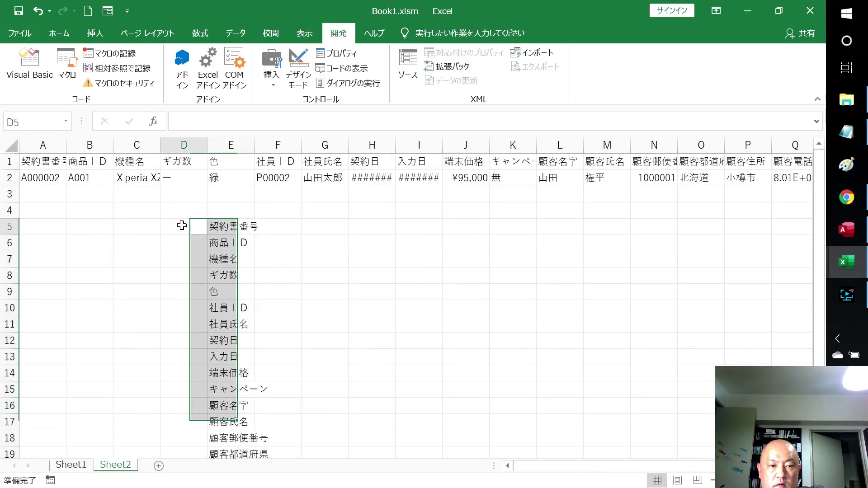
key("ctrl+v")
left_click(380, 296)
- Copy the rest of that line, ").Value = Cells(i, 1)", into cell F5
key("alt+Tab")
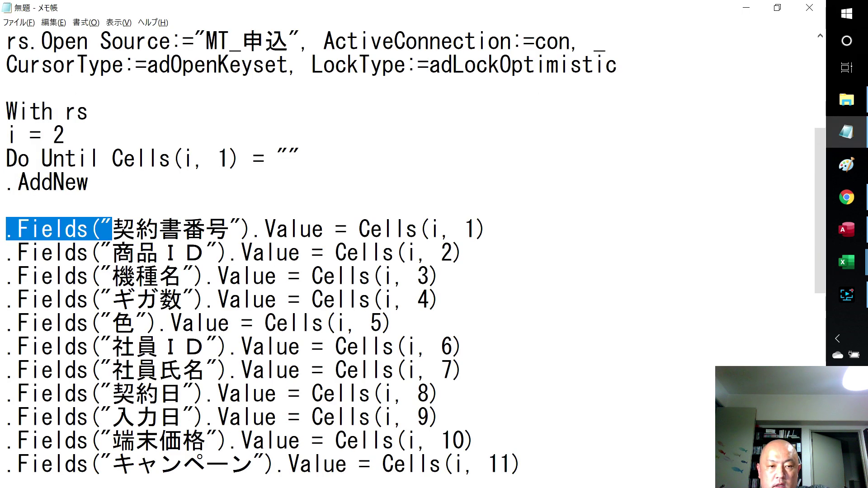
left_click_drag(229, 229, 487, 229)
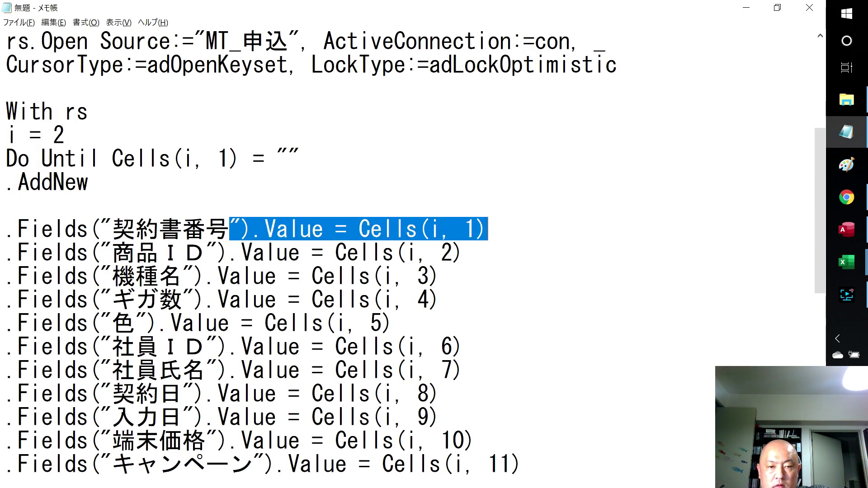
key("alt+Tab")
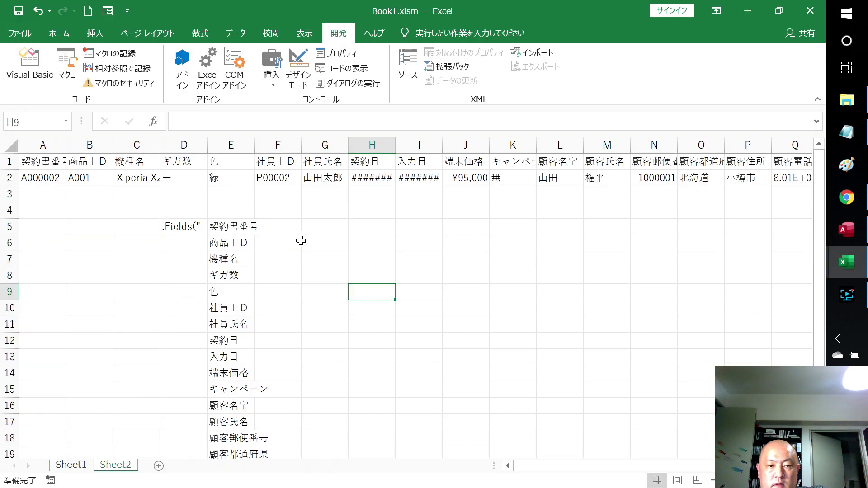
left_click(277, 224)
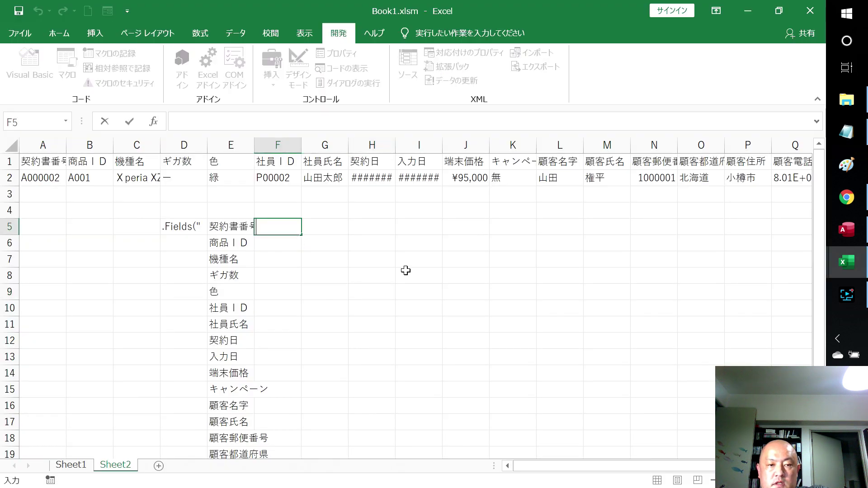
key("ctrl+v")
left_click(404, 306)
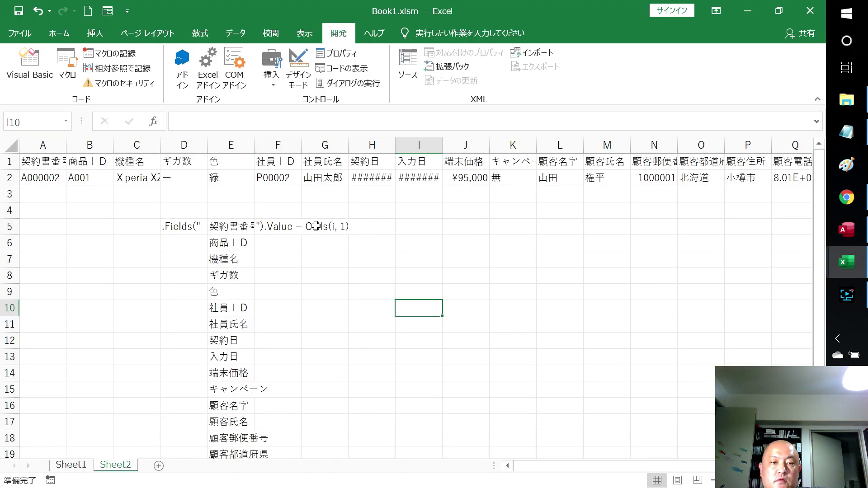
- Rewrite F5's text, first as ).Value = Range("B2"), then as ).Value = cells(...)
left_click(270, 228)
left_click(270, 121)
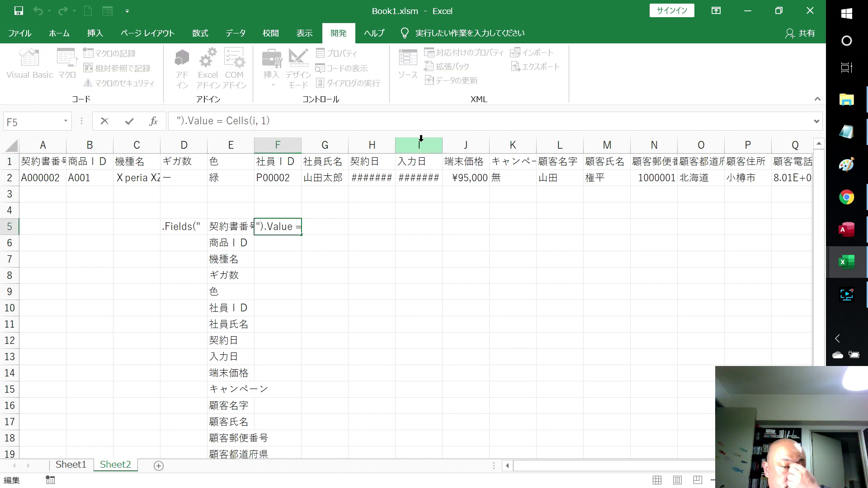
key("BackSpace")
key("BackSpace")
key("BackSpace")
key("BackSpace")
key("BackSpace")
key("BackSpace")
key("BackSpace")
key("BackSpace")
type("R")
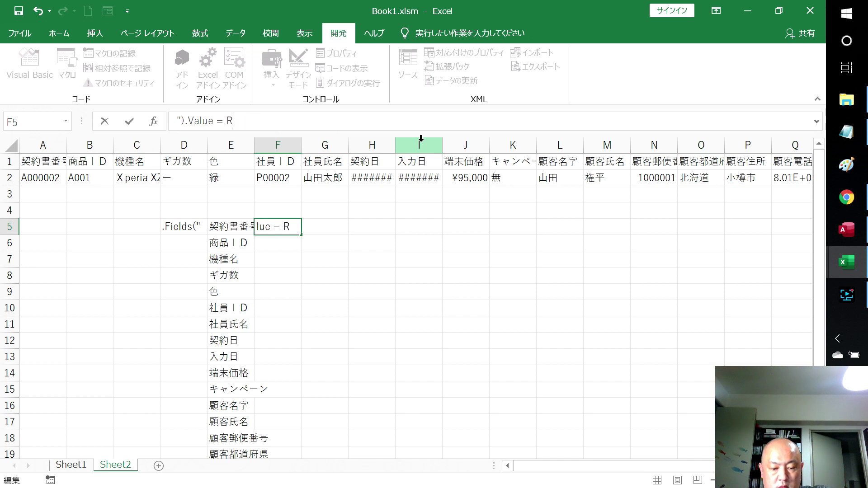
type("an")
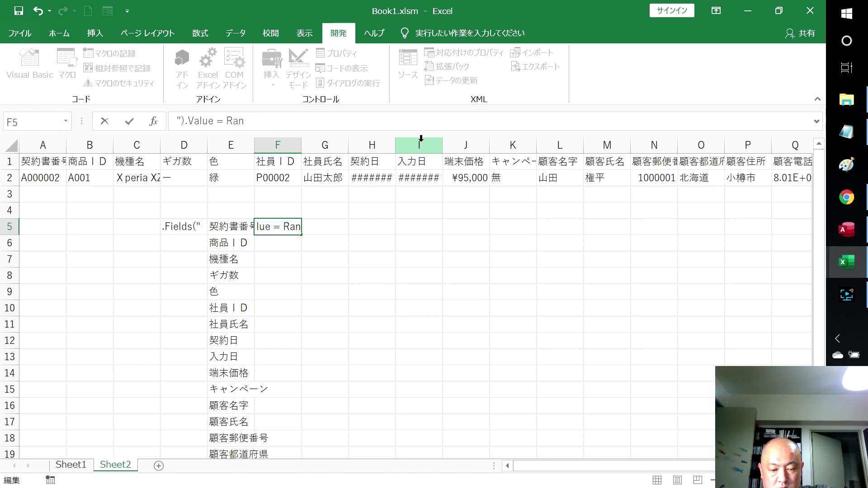
type("ge(\"B2")
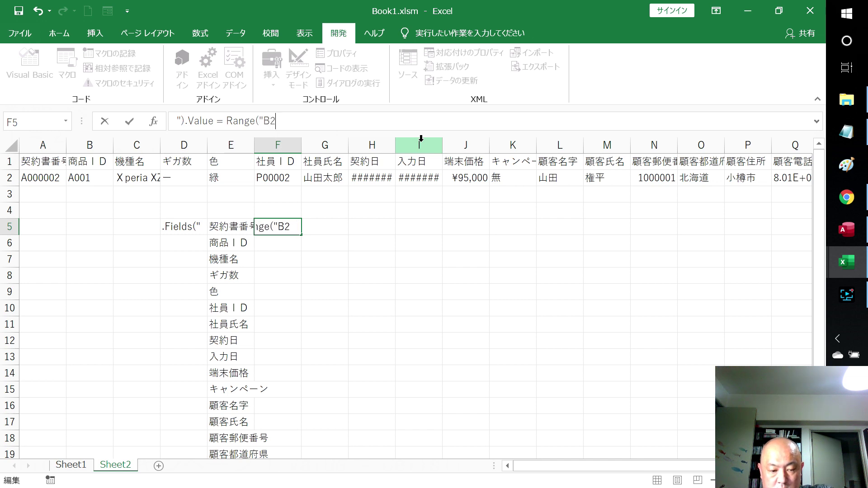
key("Return")
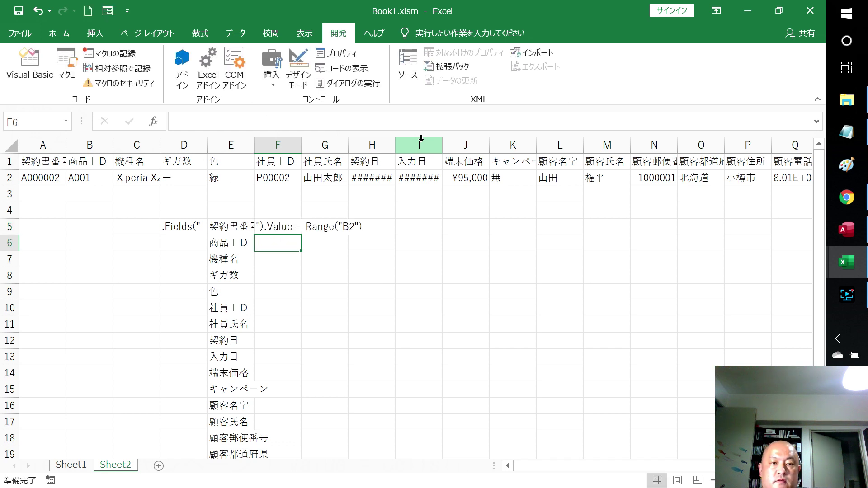
left_click(277, 229)
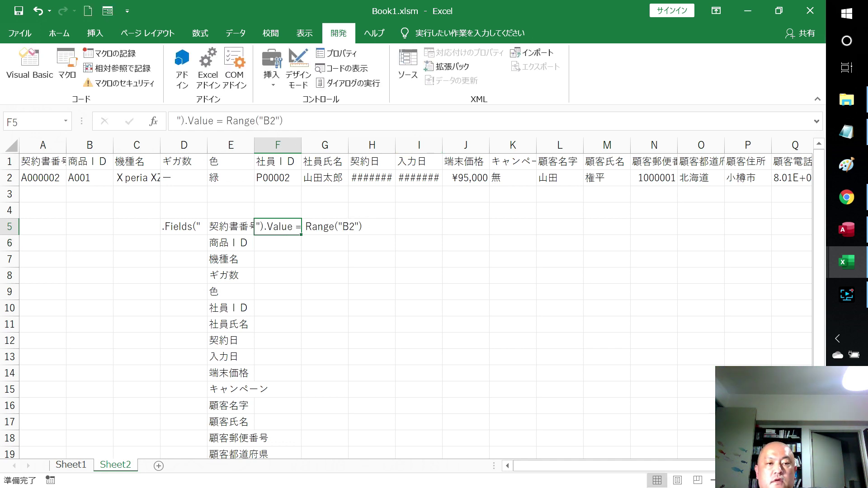
left_click(284, 120)
key("BackSpace")
key("BackSpace")
key("BackSpace")
key("BackSpace")
key("BackSpace")
key("BackSpace")
key("BackSpace")
key("BackSpace")
key("BackSpace")
key("BackSpace")
key("BackSpace")
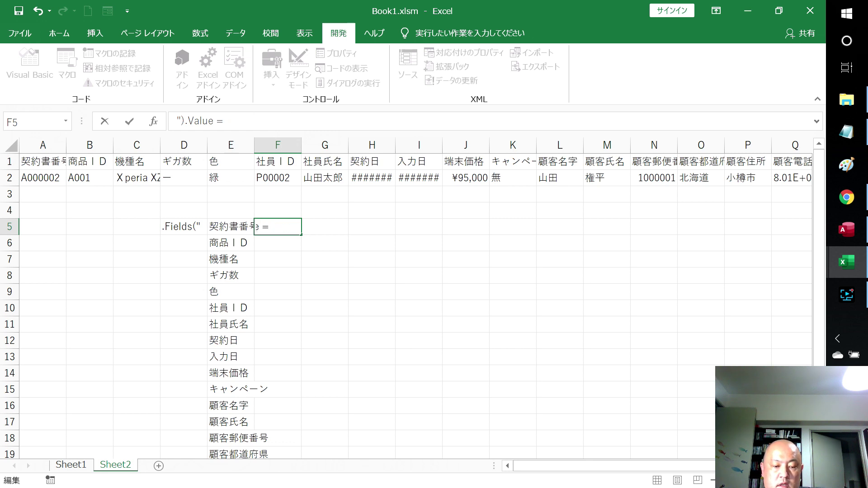
type("cells(")
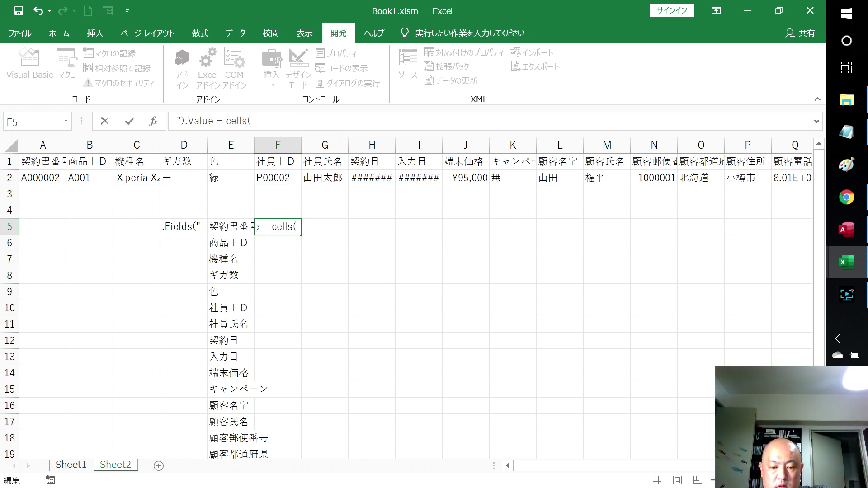
type("I,1")
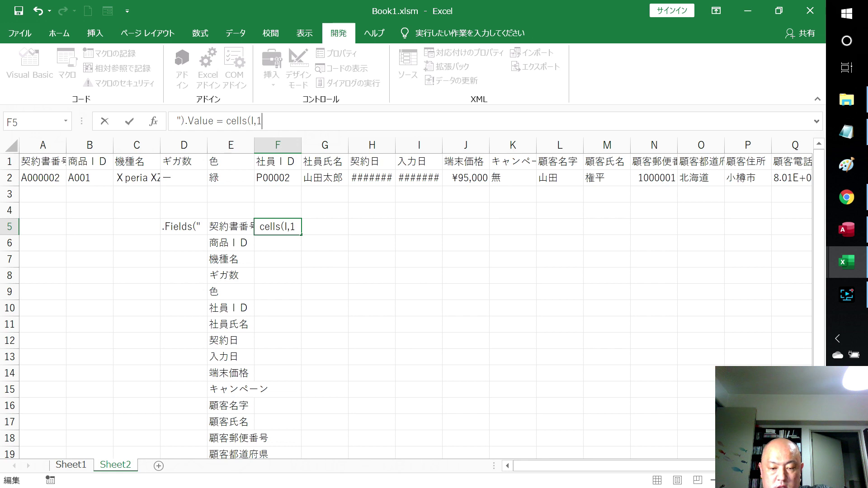
key("Return")
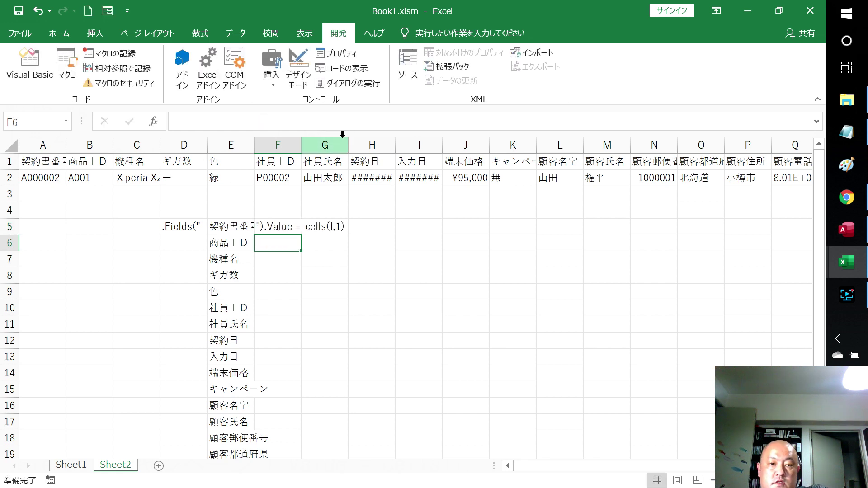
- Check E5 and F5, then fix F5 so it reads ).Value = cells(i,1)
left_click(335, 228)
left_click(283, 228)
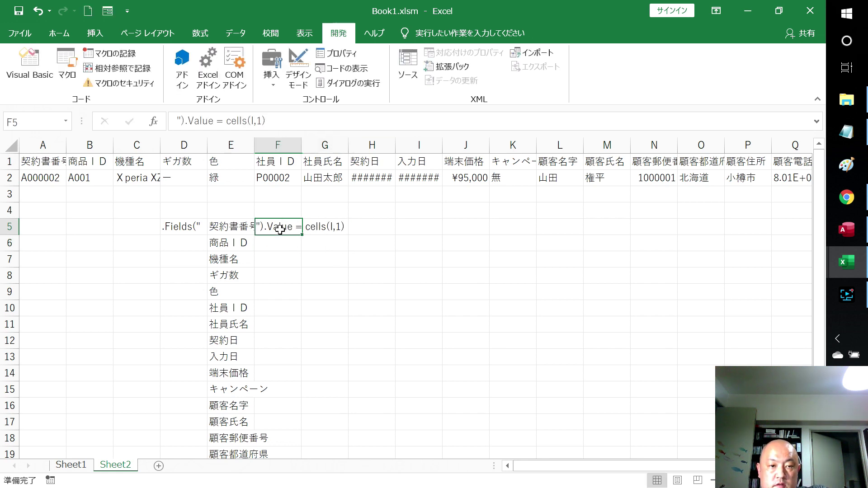
left_click(247, 229)
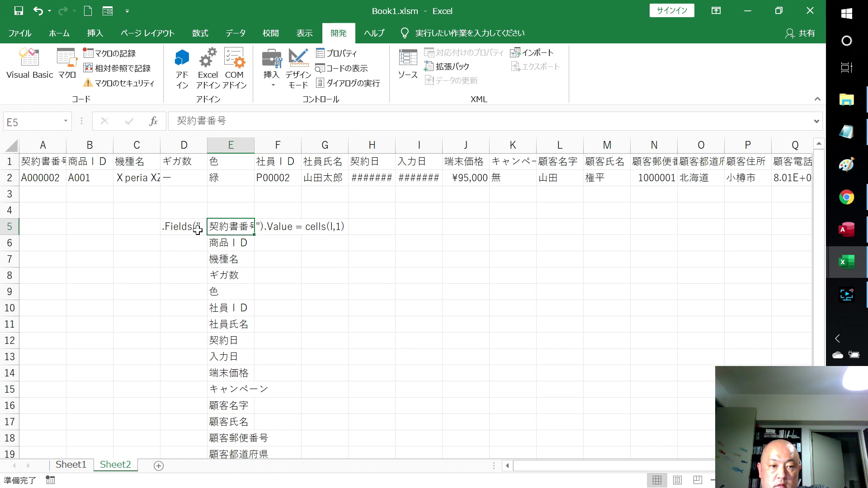
left_click(268, 226)
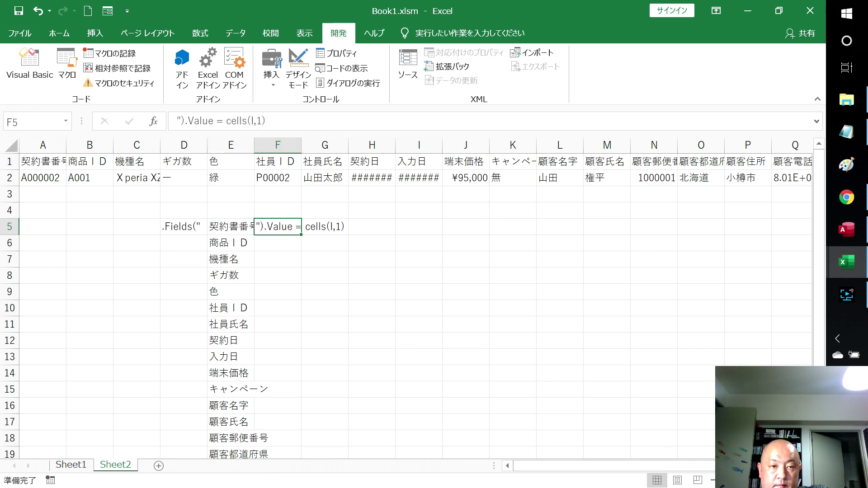
left_click(254, 121)
key("BackSpace")
type("i")
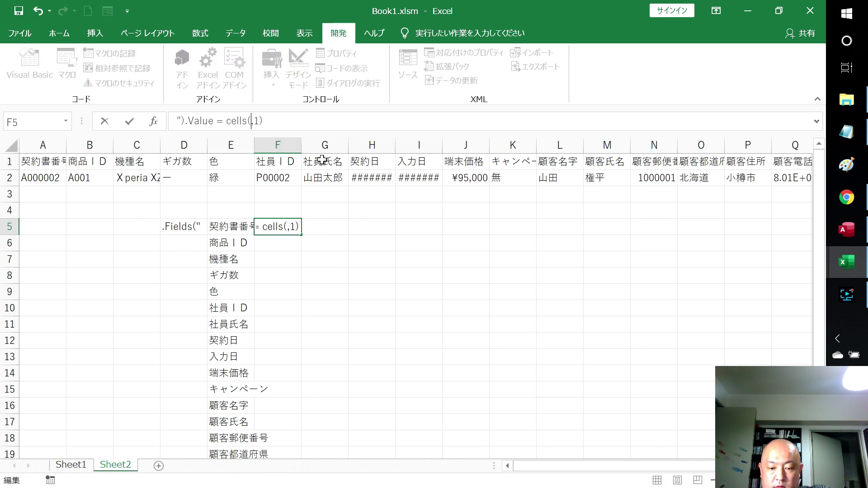
key("Return")
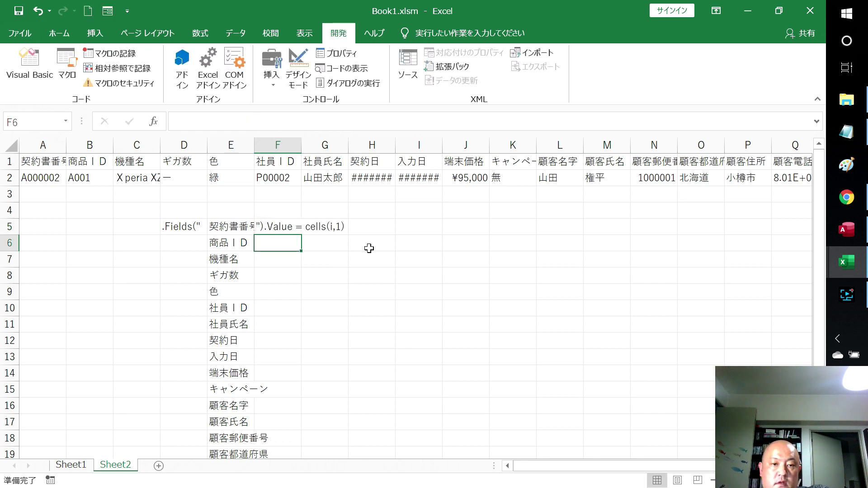
- Fill the .Fields( text in D5 and the .Value = cells part in F5 down all field rows
left_click(198, 226)
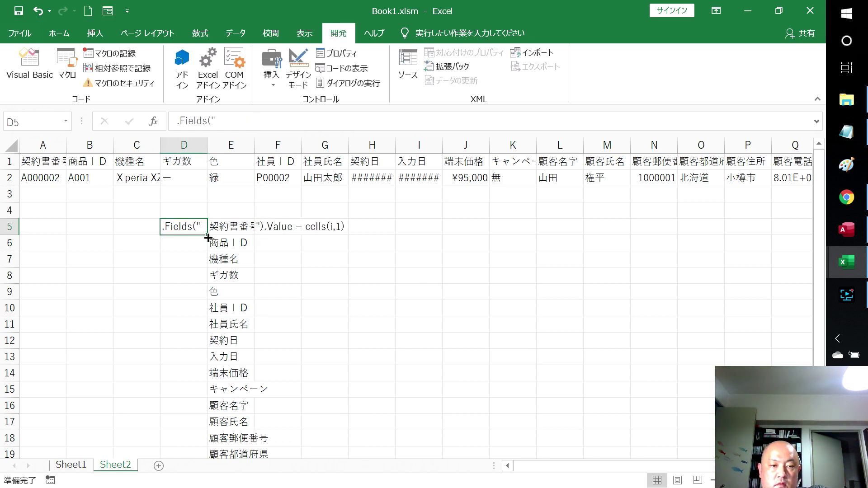
double_click(208, 237)
left_click(239, 226)
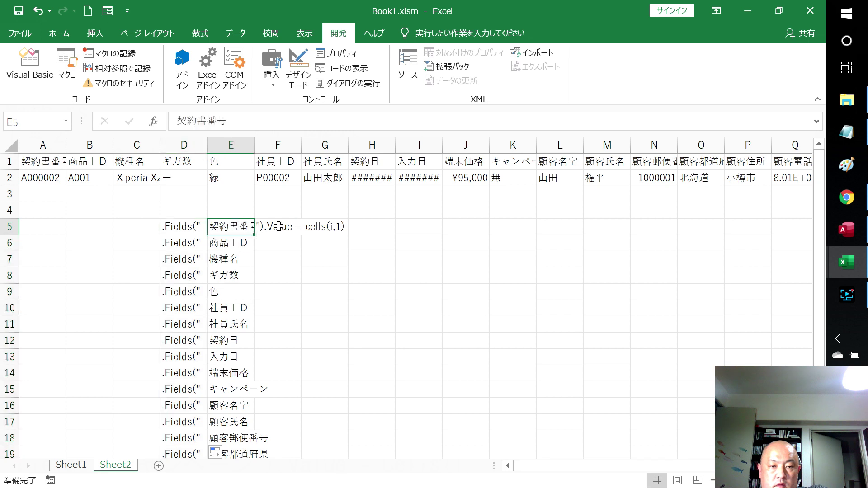
left_click(279, 227)
double_click(302, 234)
scroll(295, 284, "down", 3)
scroll(295, 284, "up", 3)
left_click(335, 228)
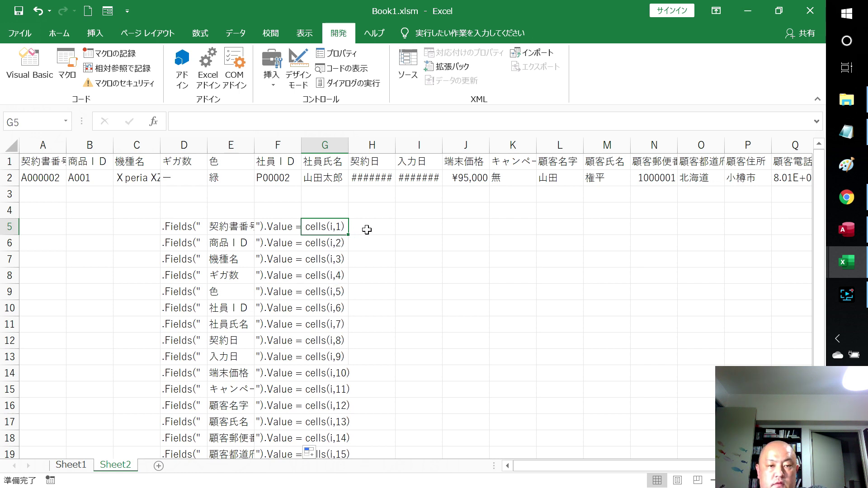
- Enter the joining formula =D5&E5&F5 in cell H5
left_click(366, 229)
type("=")
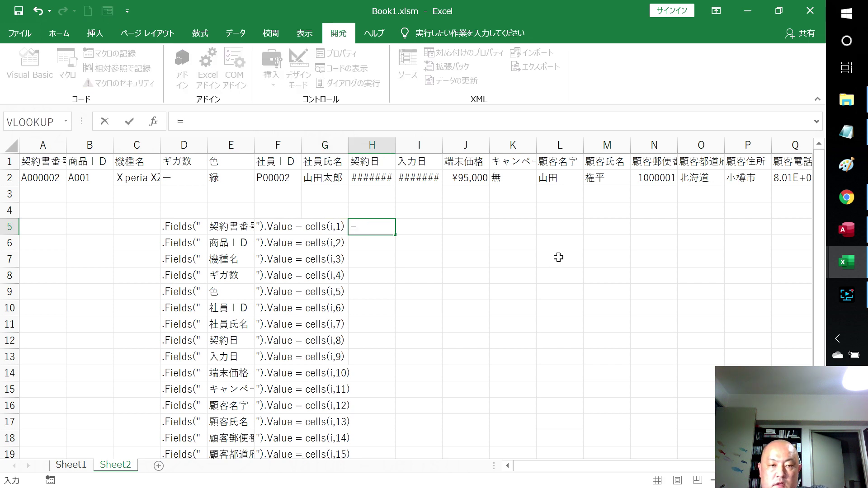
left_click(180, 234)
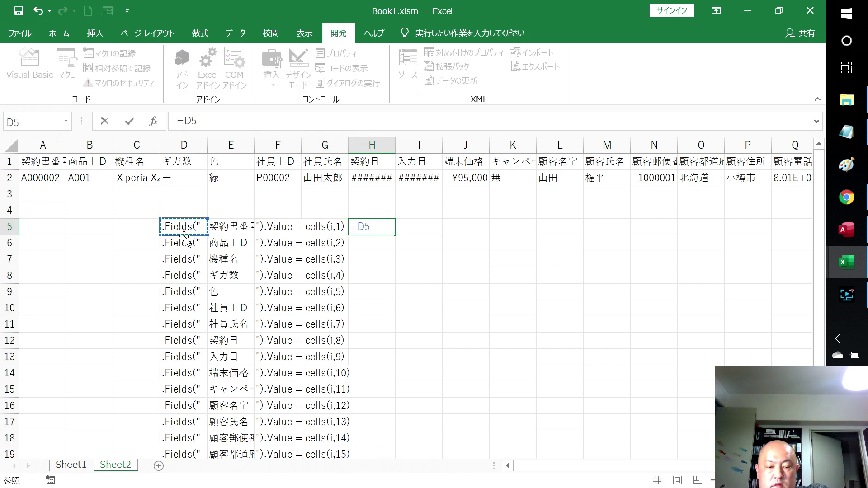
type("&")
left_click(232, 227)
type("&")
left_click(275, 227)
type("&")
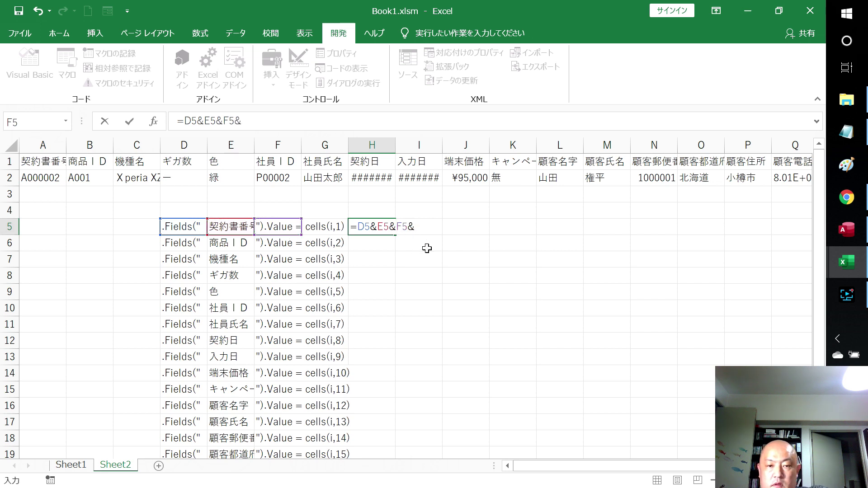
key("Left")
key("Return")
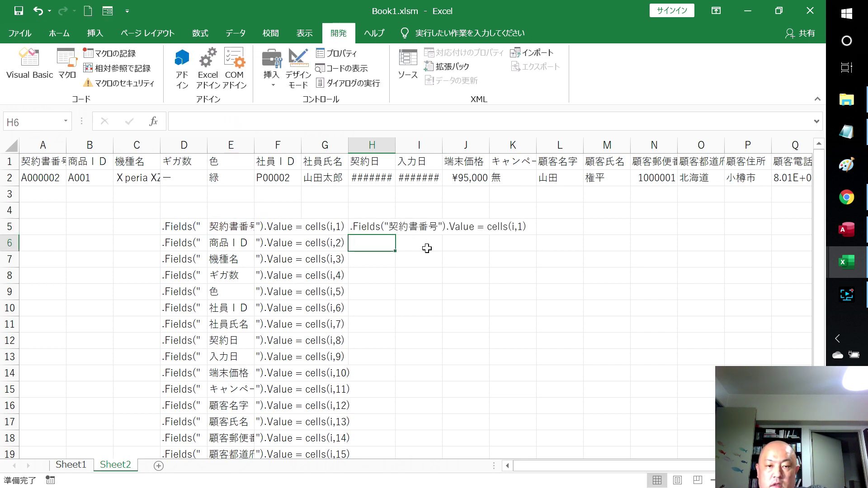
- Fill H5 down to H23, copy the code lines, and open the VBA editor
left_click(369, 228)
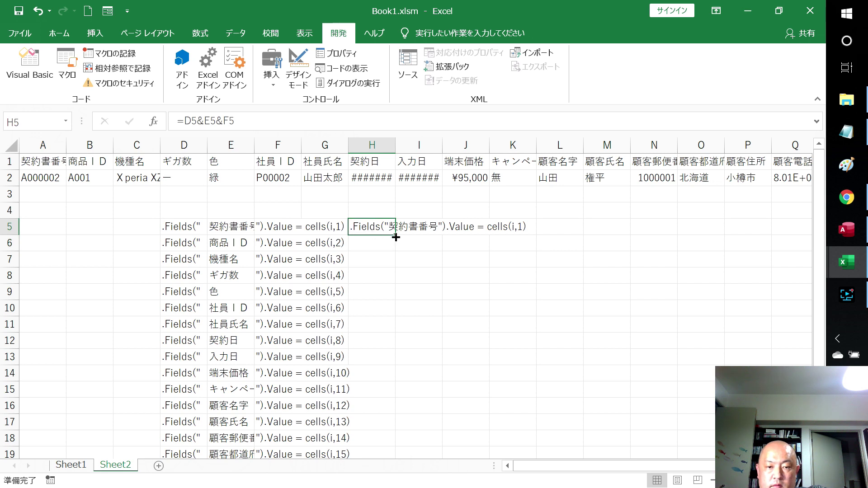
left_click_drag(396, 236, 374, 424)
key("ctrl+c")
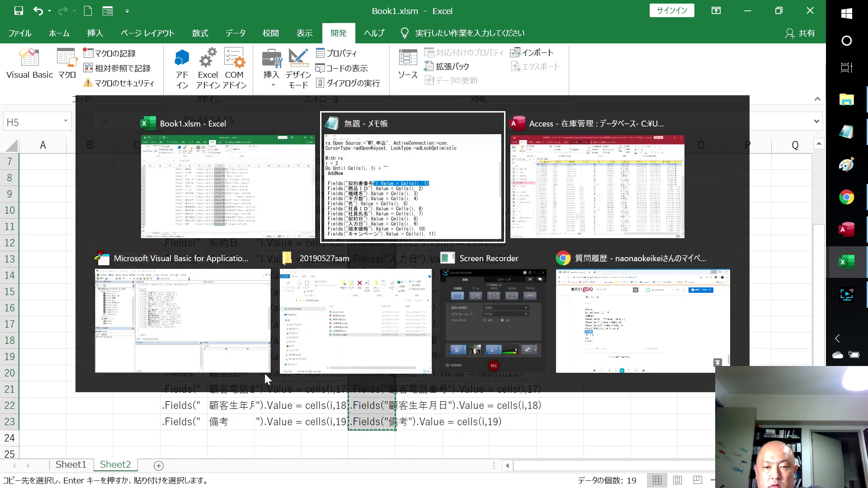
key("alt+Tab")
key("alt+Tab")
key("Tab")
key("alt+Tab")
key("Tab")
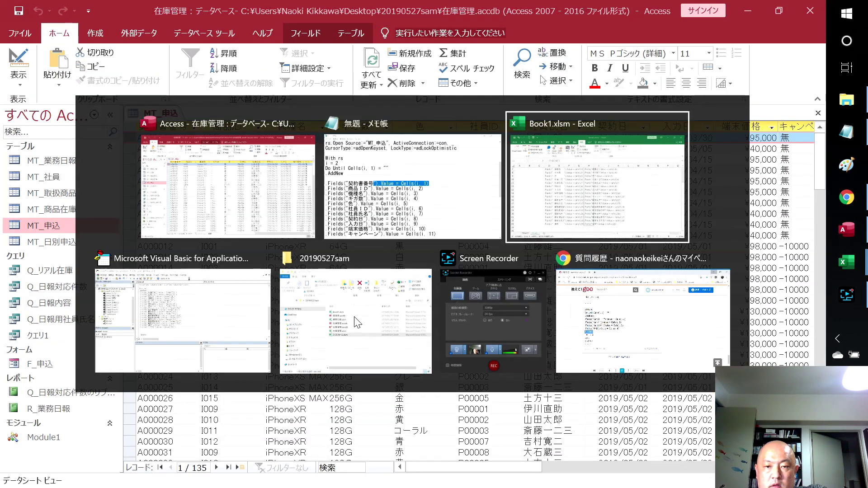
key("alt")
key("l")
key("v")
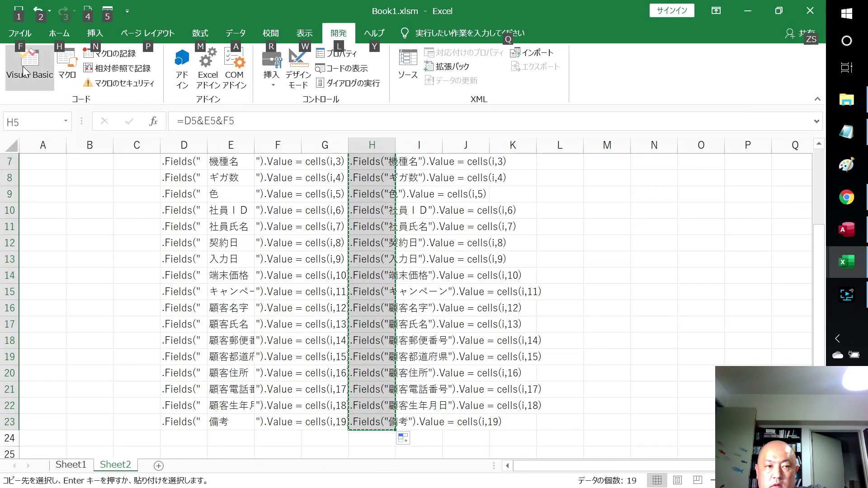
scroll(520, 197, "down", 2)
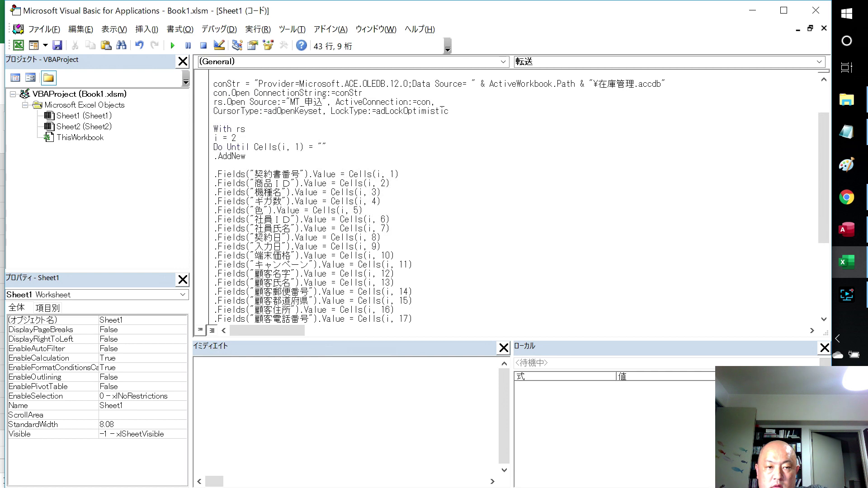
- Select and review the .Fields assignment lines above .Update in the macro
left_click_drag(214, 174, 245, 256)
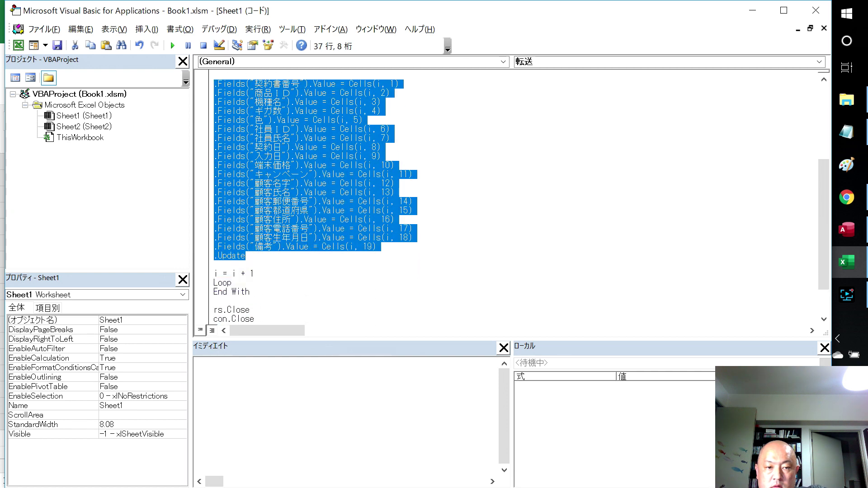
key("shift+Up")
key("shift+End")
scroll(401, 244, "up", 2)
left_click(396, 246)
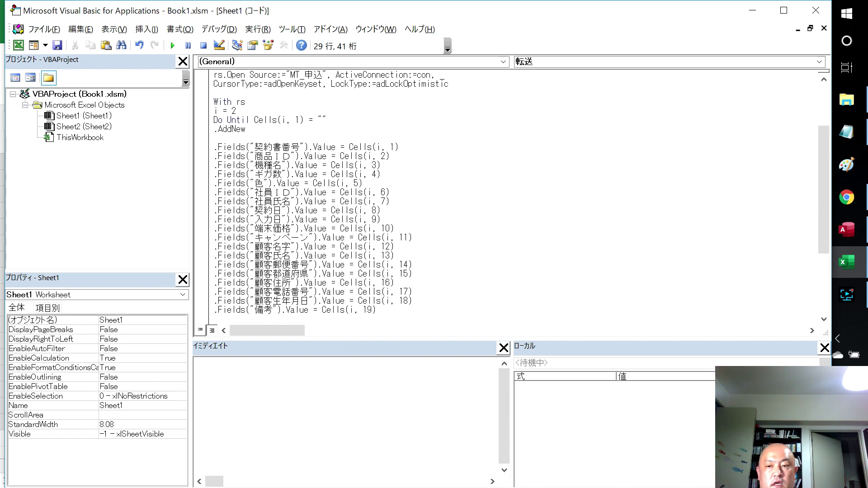
- Return to Excel and show Book1's Sheet1 data
left_click(19, 45)
scroll(229, 226, "down", 5)
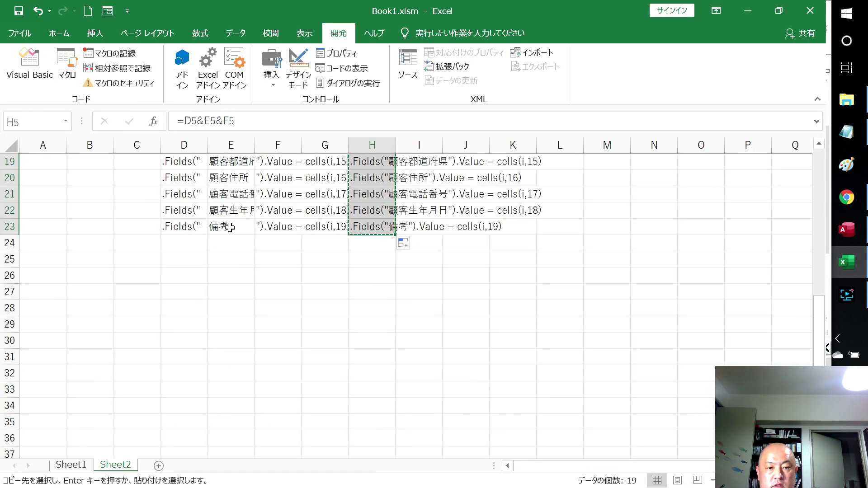
left_click(71, 465)
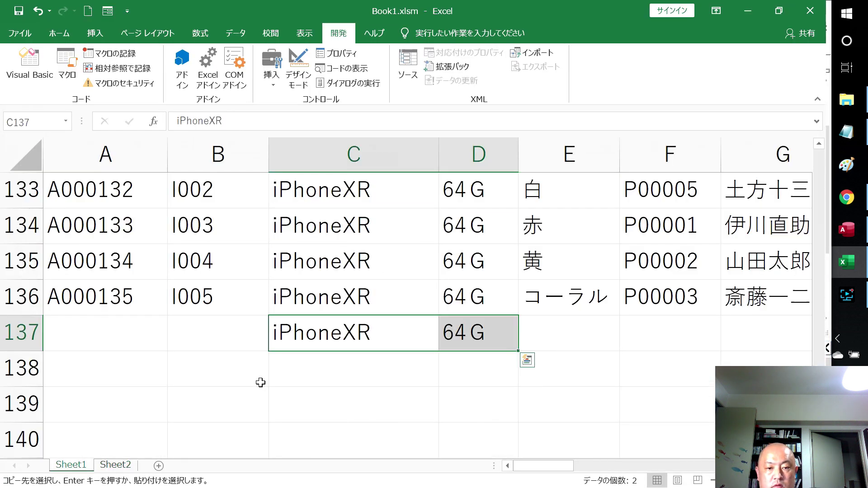
- Fill iPhoneXR and 64G from row 137 down into the rows below on Sheet1
left_click(314, 371)
left_click_drag(304, 333, 449, 333)
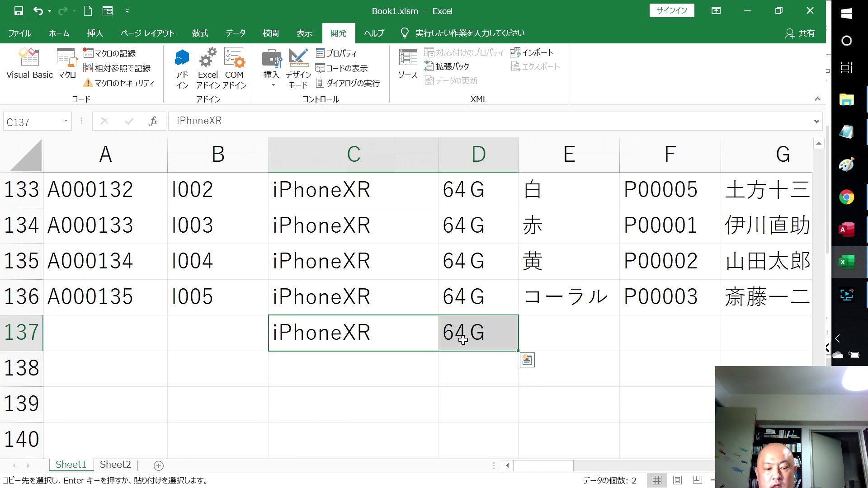
mouse_move(349, 349)
left_mouse_down()
mouse_move(473, 474)
mouse_move(459, 465)
left_mouse_up()
key("ctrl+v")
scroll(477, 362, "up", 3)
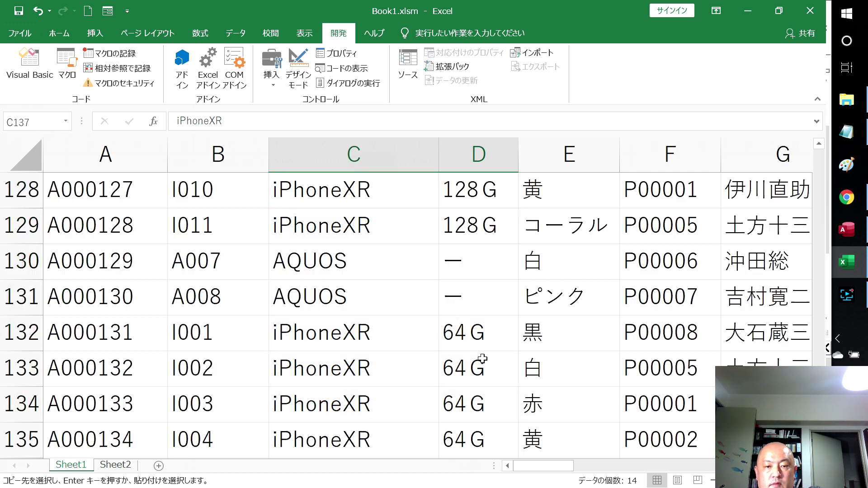
- Delete all 135 records from the Access MT_申込 table and go back to Excel
left_click(847, 230)
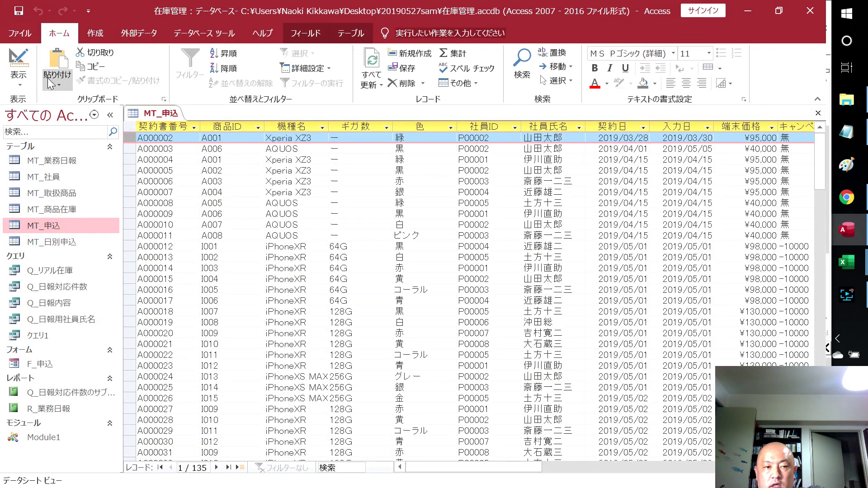
left_click(128, 131)
right_click(127, 129)
left_click(181, 155)
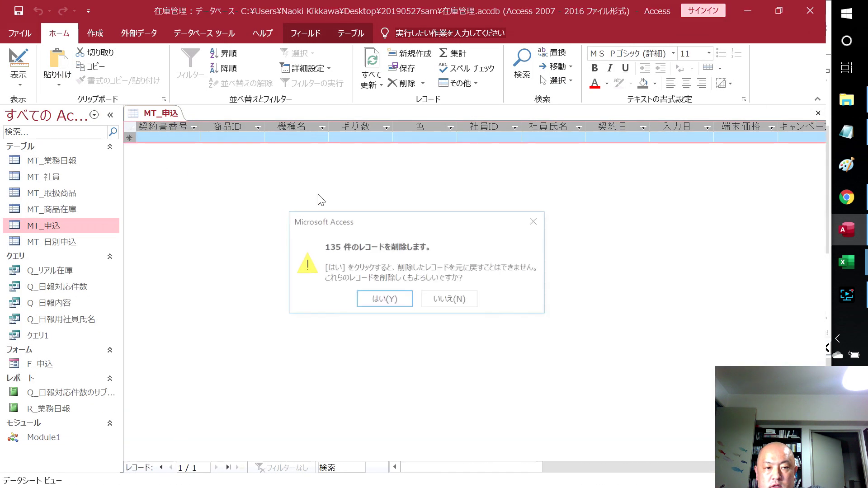
left_click(395, 306)
key("alt+Tab")
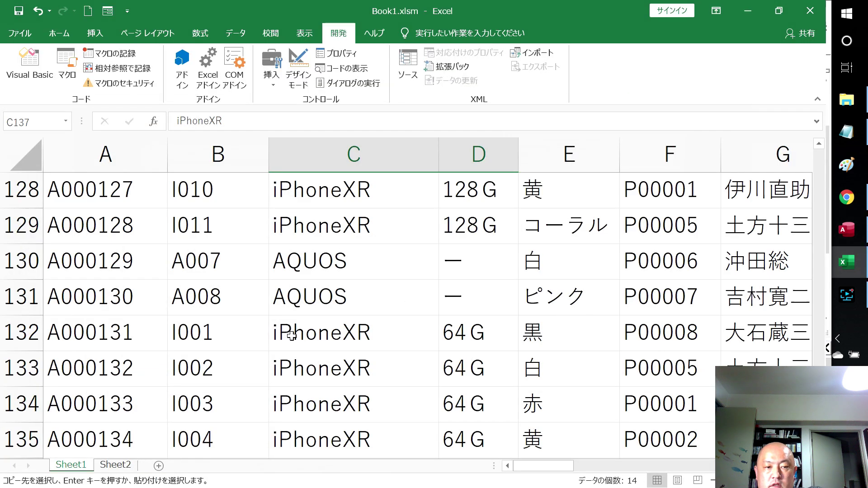
- Run the 転送 macro from the VBA editor, dismiss データ転送完了, and switch to Access
left_click(29, 63)
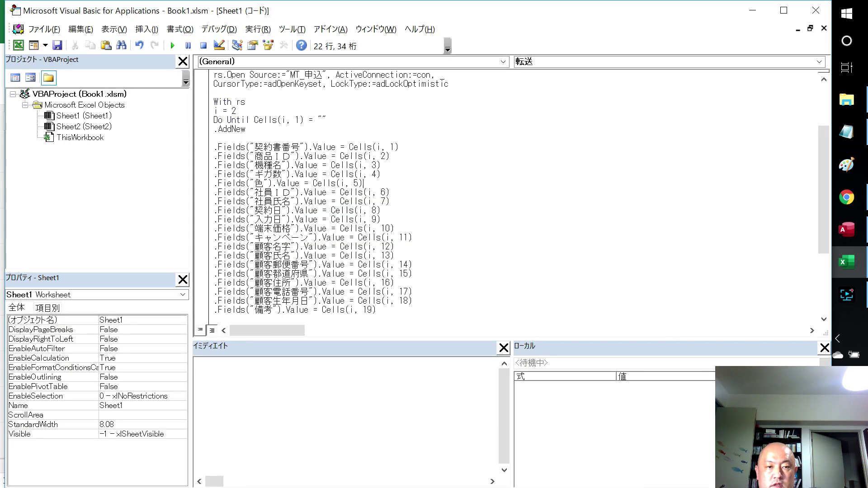
left_click(172, 45)
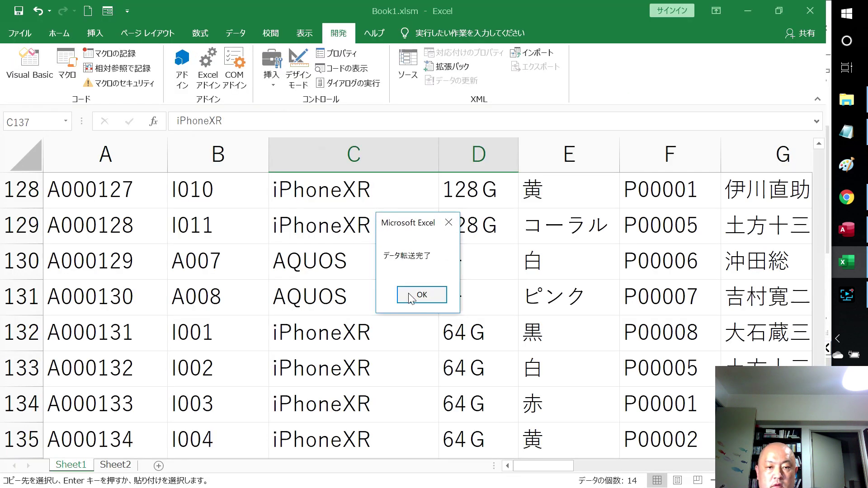
left_click(413, 294)
left_click(846, 230)
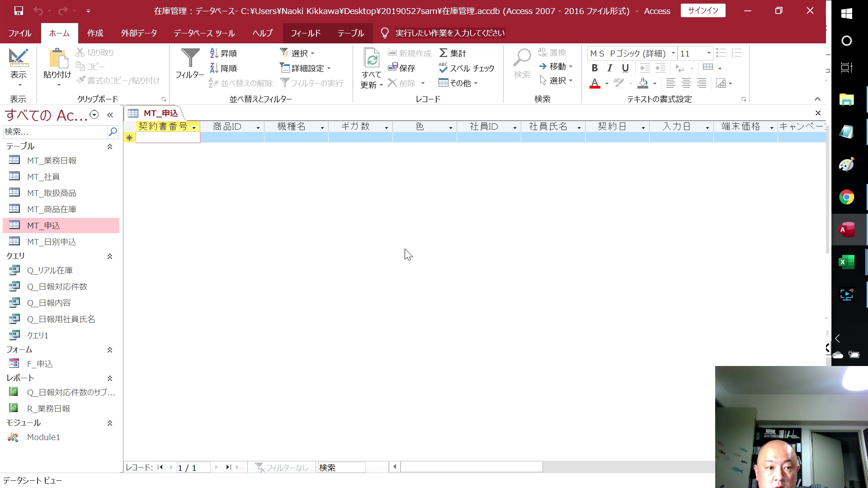
- Refresh MT_申込 and scroll down to confirm the last record A000135
key("shift+F9")
scroll(400, 250, "down", 9)
scroll(400, 250, "down", 10)
scroll(400, 250, "down", 11)
scroll(400, 250, "up", 1)
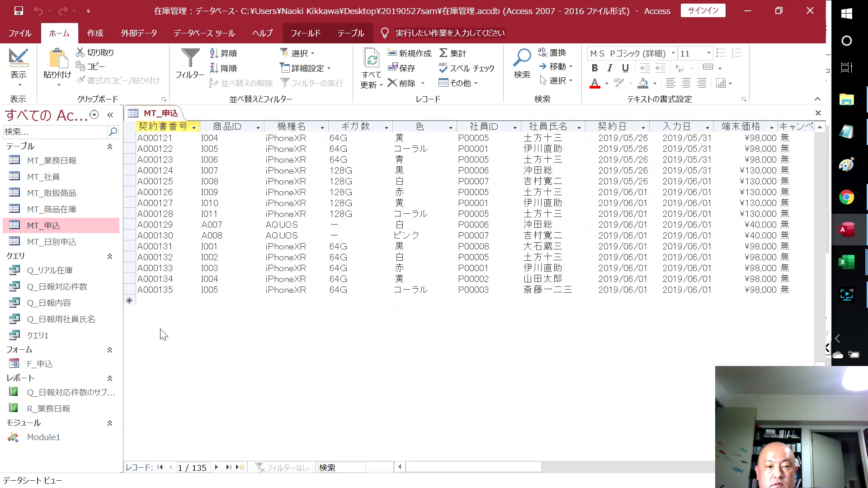
left_click(129, 290)
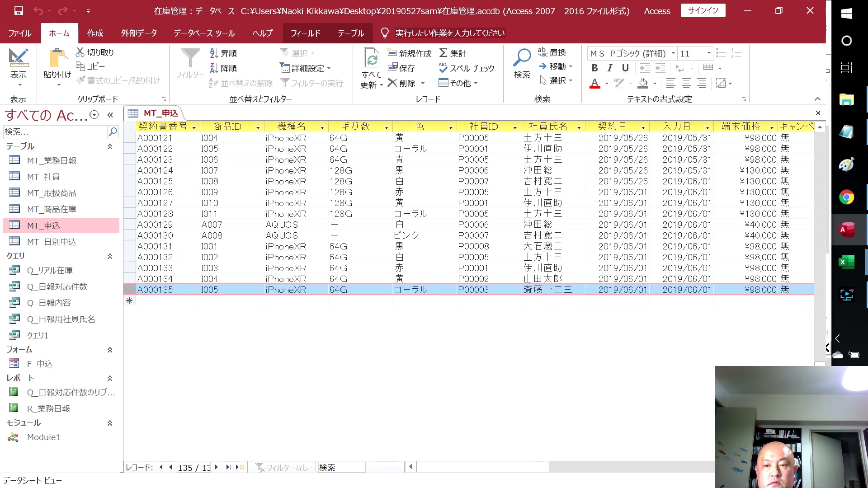
- Switch to Notepad and review the macro's .Fields lines
left_click(847, 132)
scroll(317, 253, "up", 2)
scroll(316, 254, "down", 2)
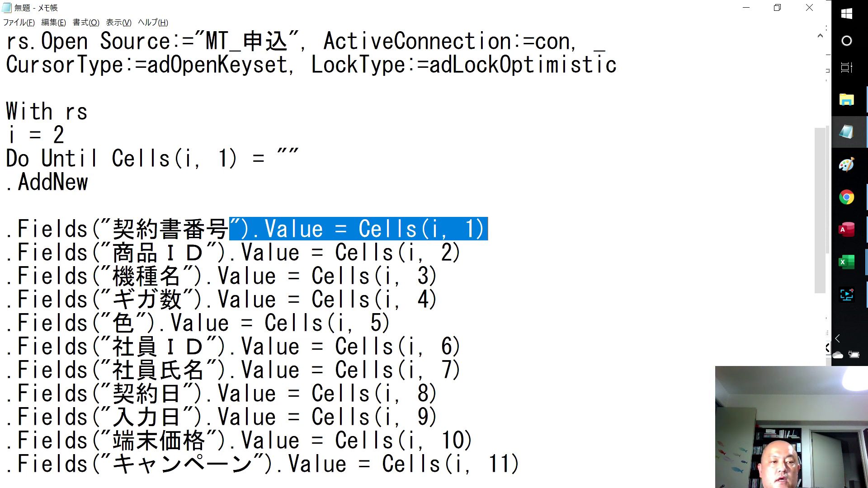
left_click_drag(6, 158, 159, 158)
left_click(6, 158)
left_click_drag(100, 158, 300, 159)
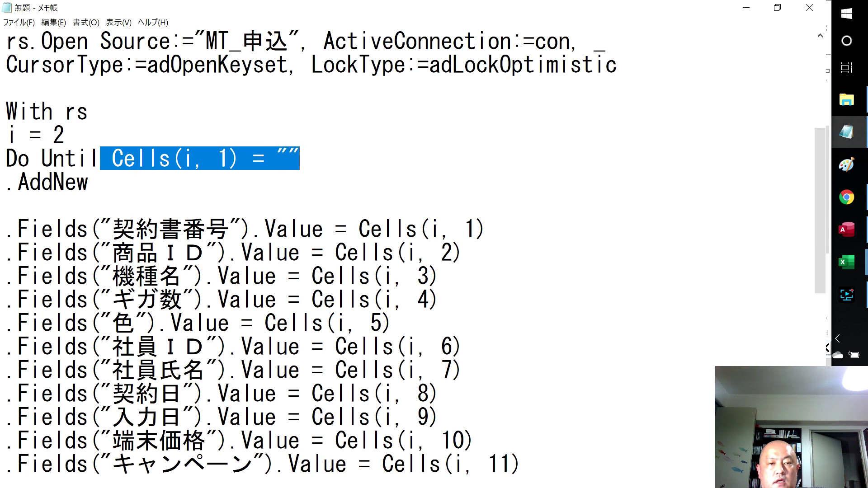
left_click(300, 158)
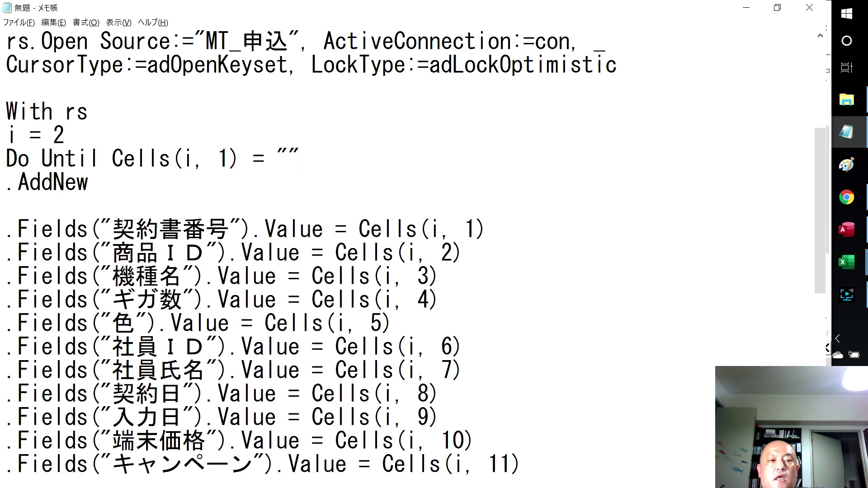
scroll(300, 158, "down", 5)
scroll(300, 158, "down", 1)
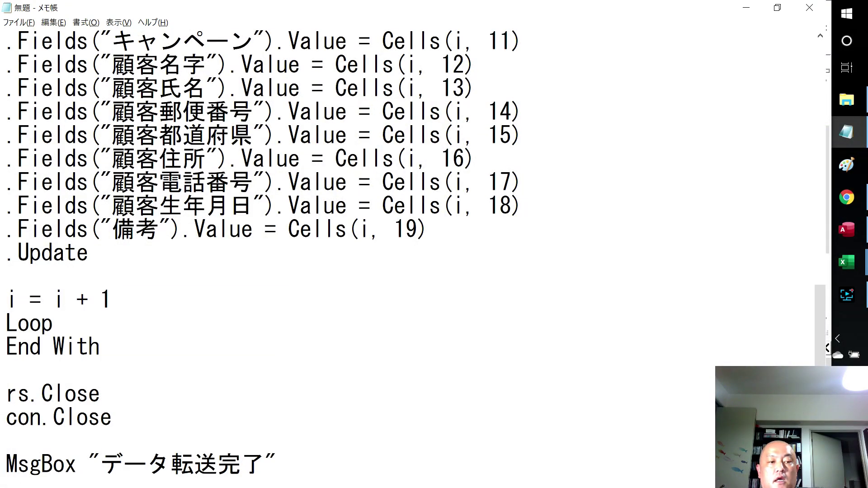
left_click_drag(6, 299, 112, 300)
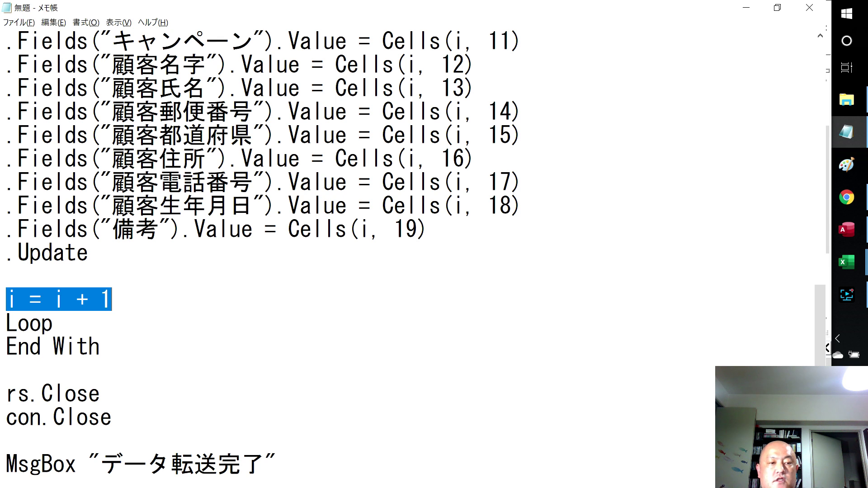
left_click(53, 323)
mouse_move(53, 323)
left_mouse_down()
mouse_move(7, 322)
mouse_move(6, 299)
left_mouse_up()
left_click(112, 300)
scroll(272, 245, "up", 5)
scroll(407, 245, "up", 5)
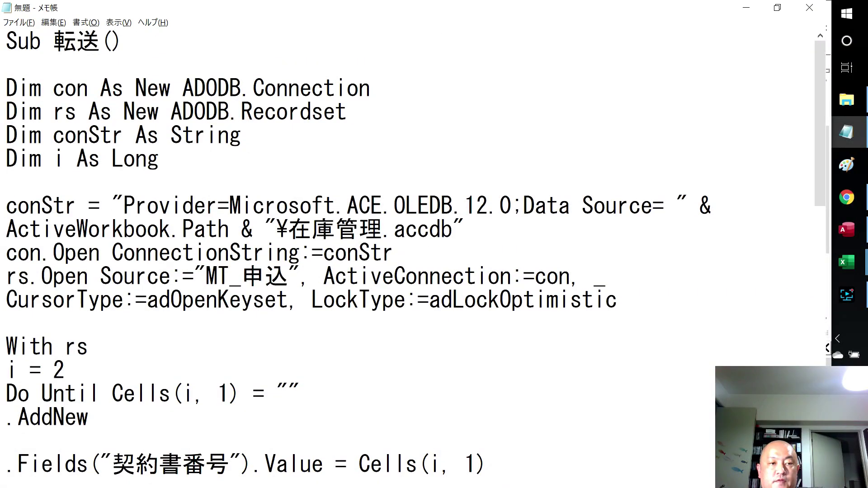
left_click_drag(159, 158, 7, 158)
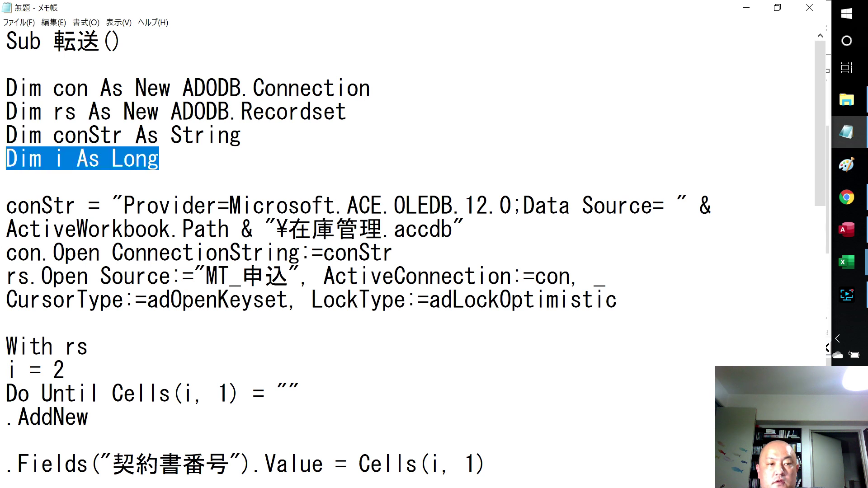
left_click(6, 322)
scroll(407, 244, "down", 1)
scroll(407, 244, "up", 1)
scroll(406, 244, "down", 1)
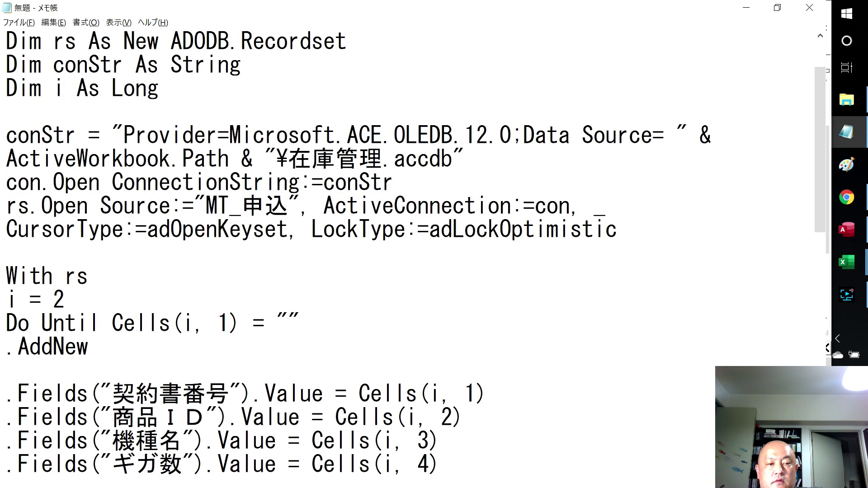
left_click_drag(65, 299, 7, 299)
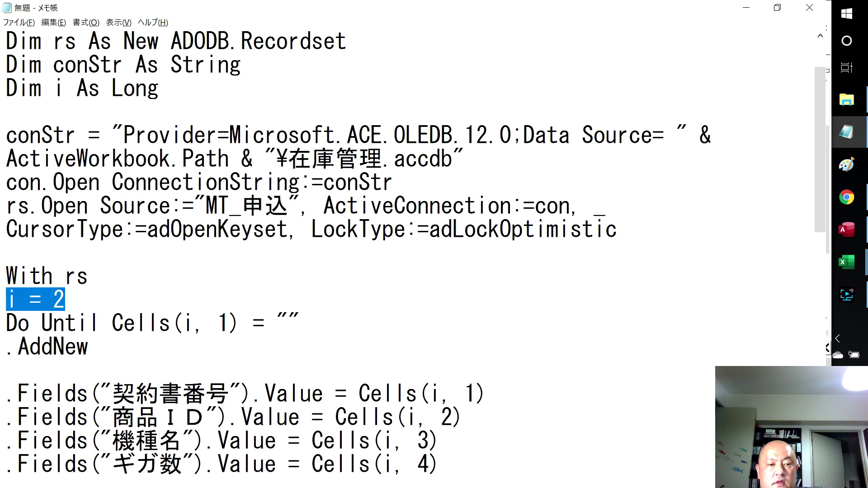
left_click(88, 346)
left_click_drag(195, 323, 183, 323)
left_click_drag(65, 299, 6, 300)
left_click(230, 323)
left_click_drag(64, 300, 7, 299)
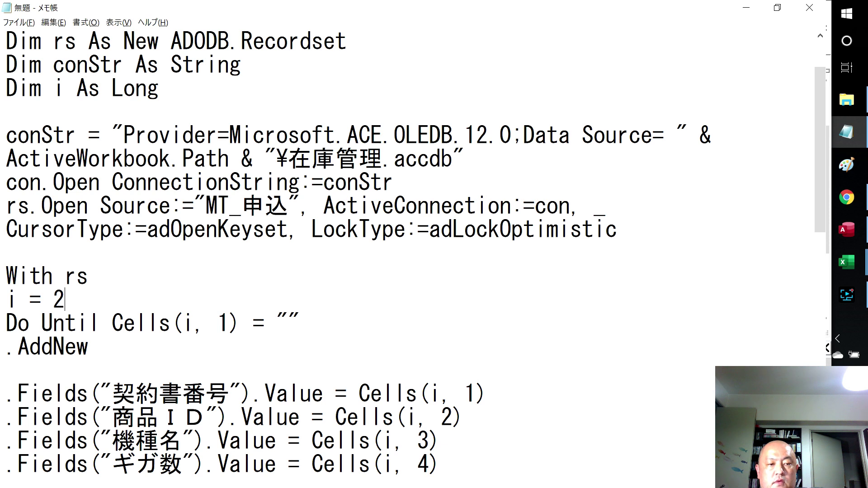
left_click(147, 323)
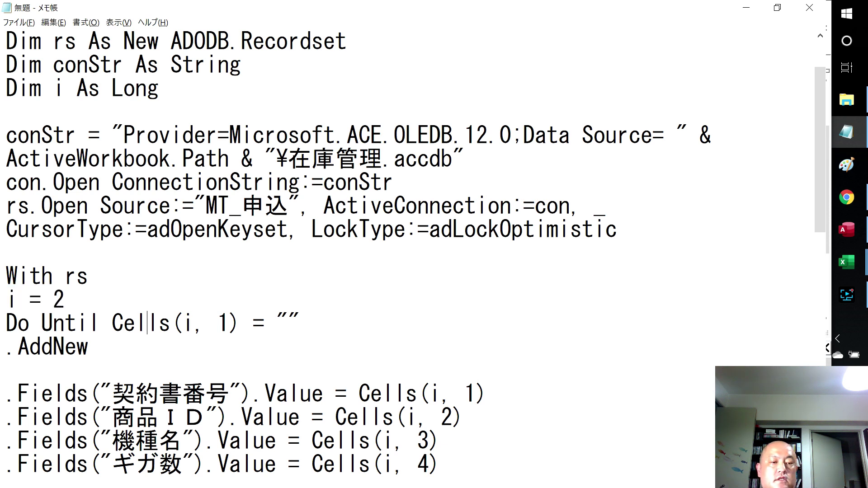
scroll(407, 253, "down", 4)
scroll(407, 253, "down", 2)
scroll(407, 254, "up", 5)
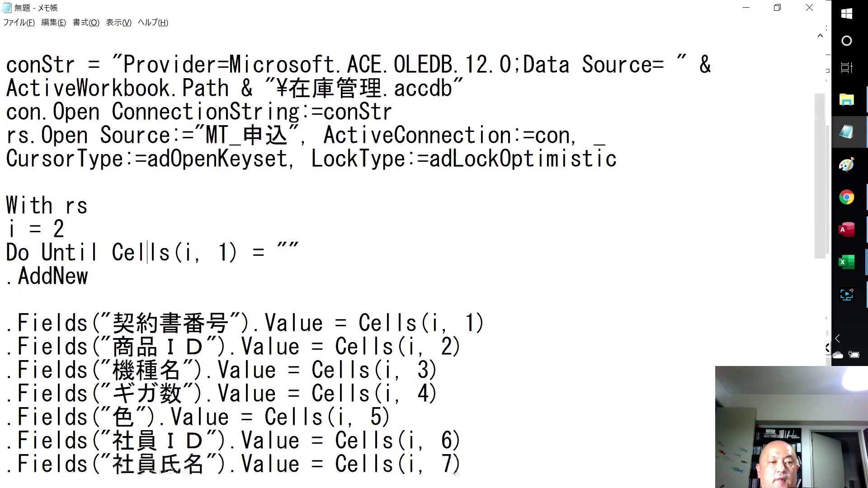
left_click(88, 275)
scroll(407, 253, "down", 8)
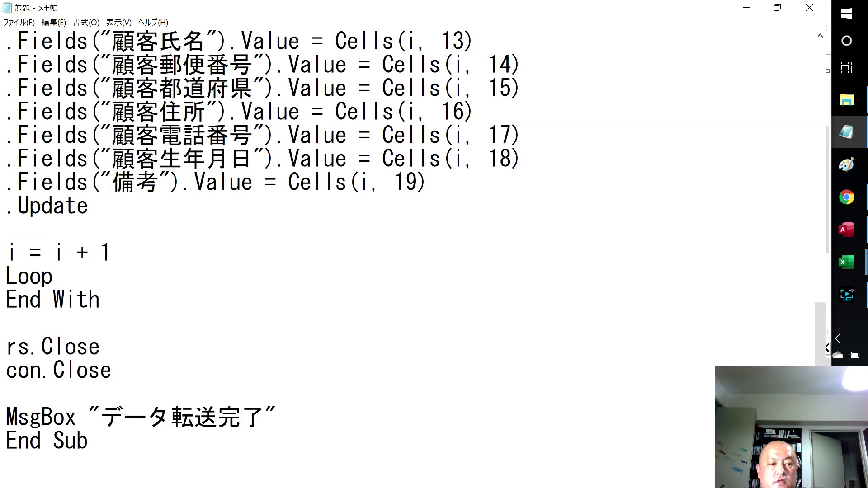
left_click_drag(6, 252, 111, 253)
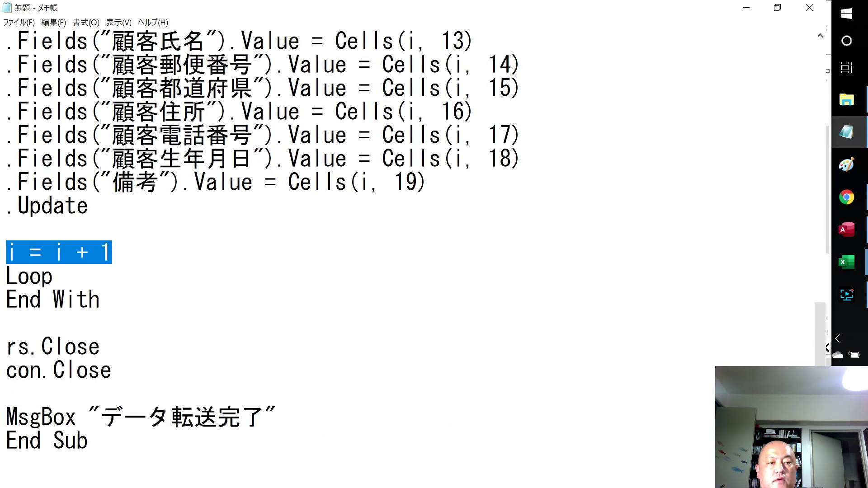
left_click(100, 300)
left_click_drag(111, 253, 6, 253)
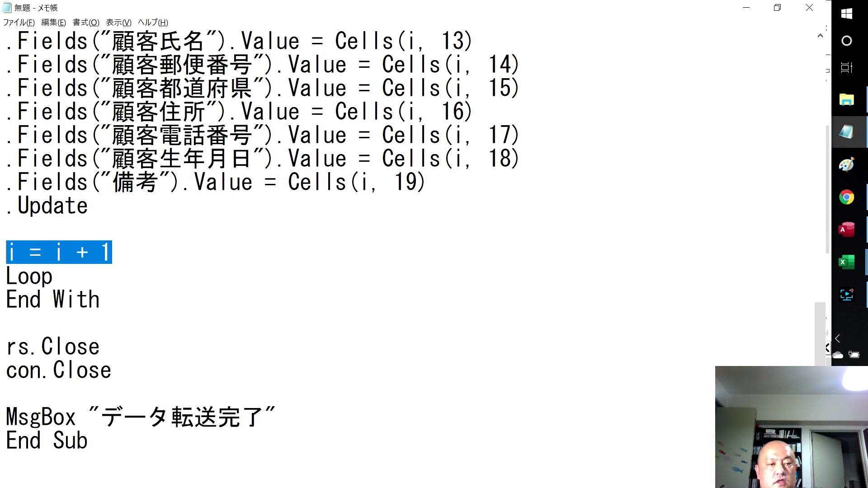
left_click(53, 276)
left_click_drag(111, 252, 6, 252)
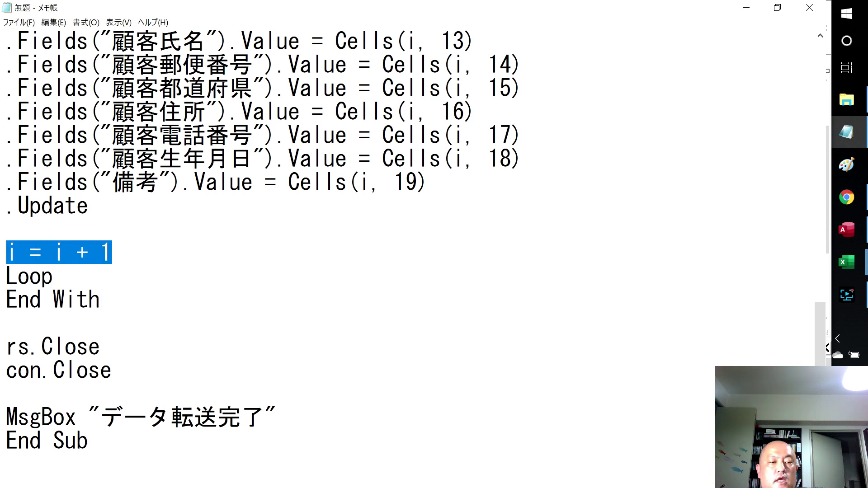
left_click_drag(53, 276, 5, 276)
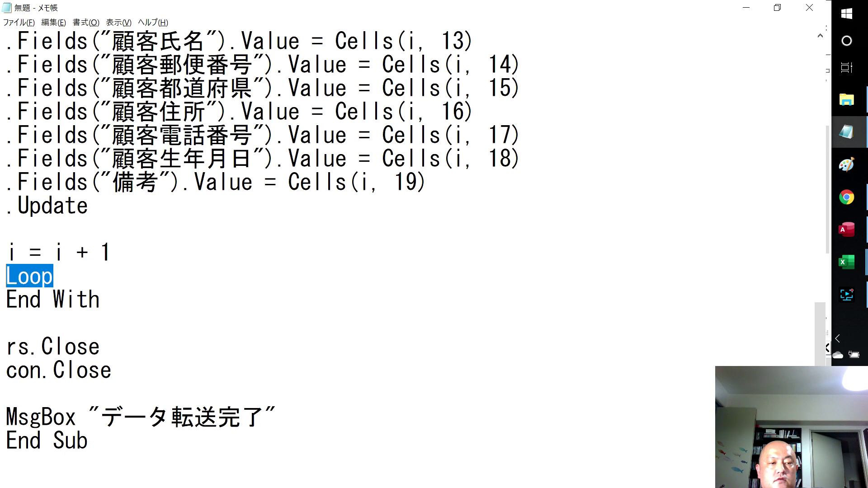
left_click(112, 370)
scroll(407, 244, "up", 7)
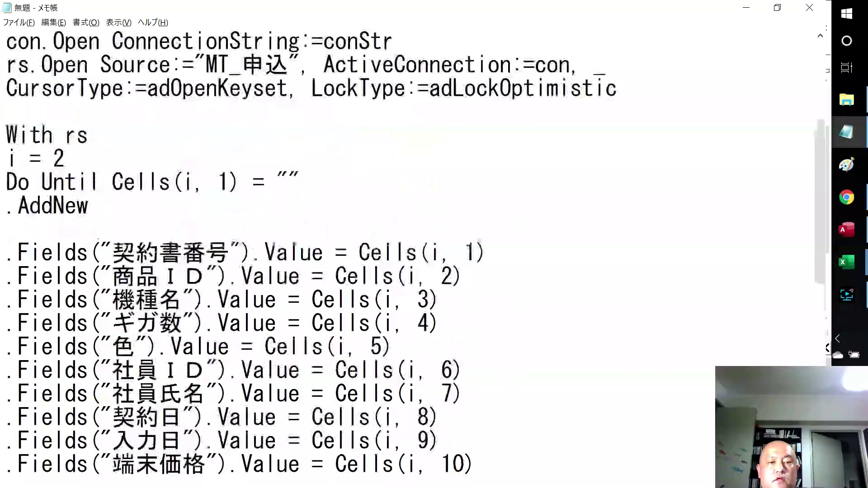
scroll(407, 245, "up", 3)
scroll(407, 244, "down", 2)
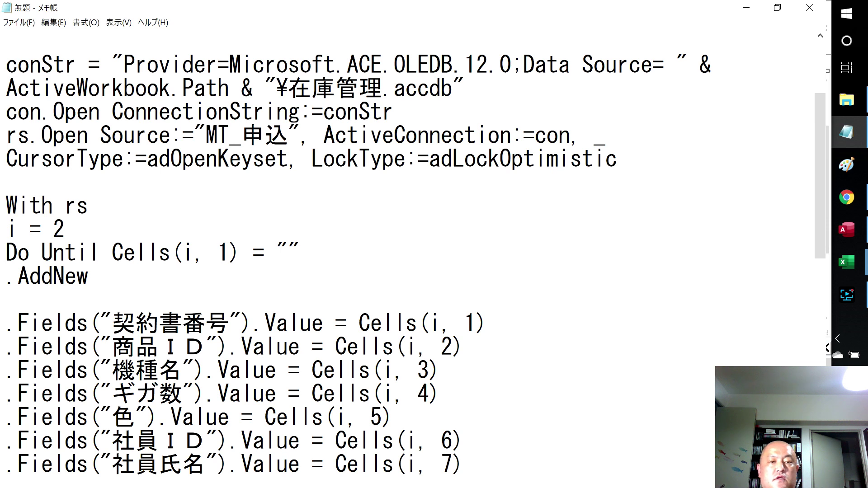
scroll(407, 244, "up", 2)
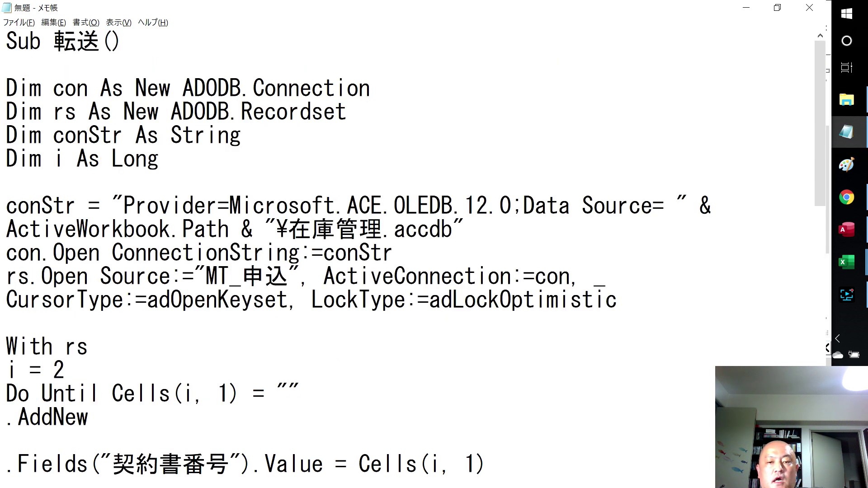